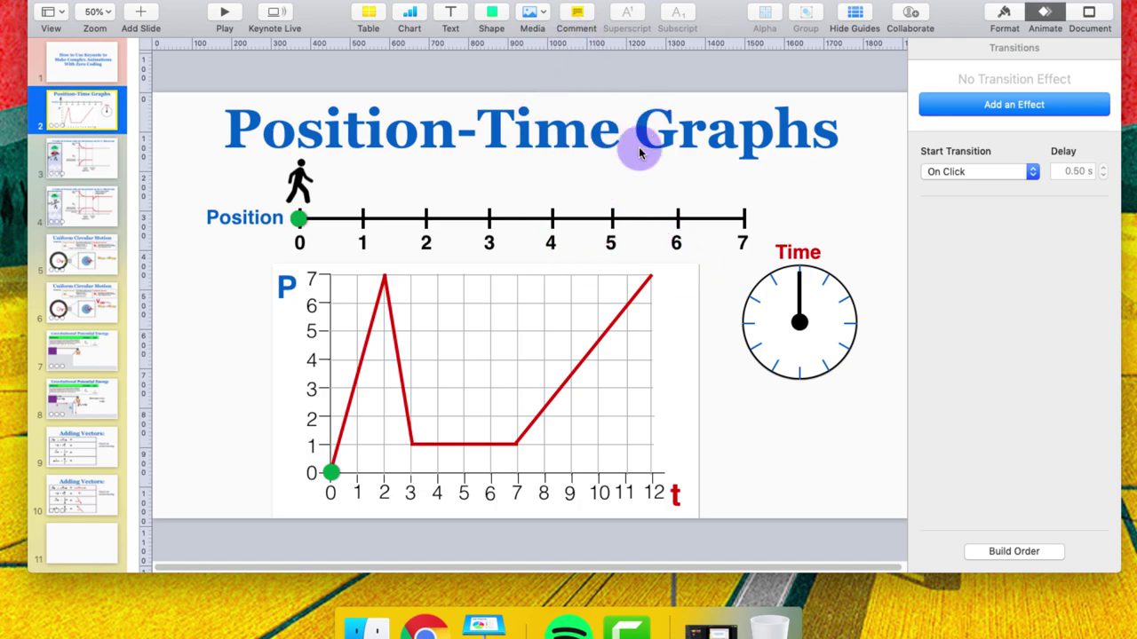
# Step: Draw a horizontal straight line above the position axis and set its stroke width to 10 pt
pyautogui.click(491, 11)
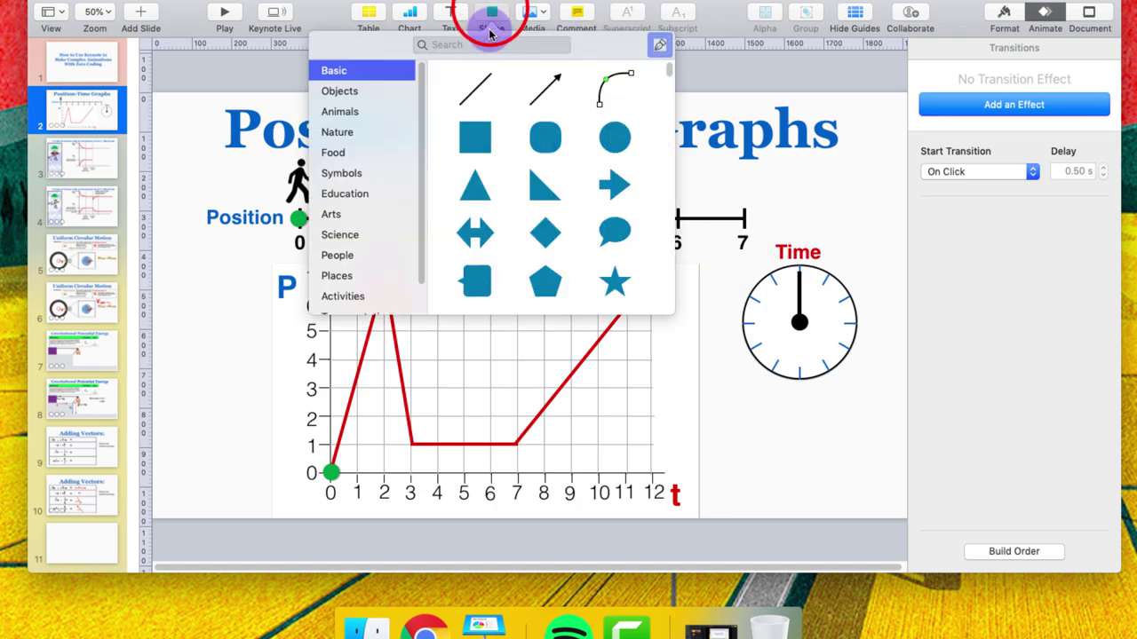
pyautogui.click(475, 88)
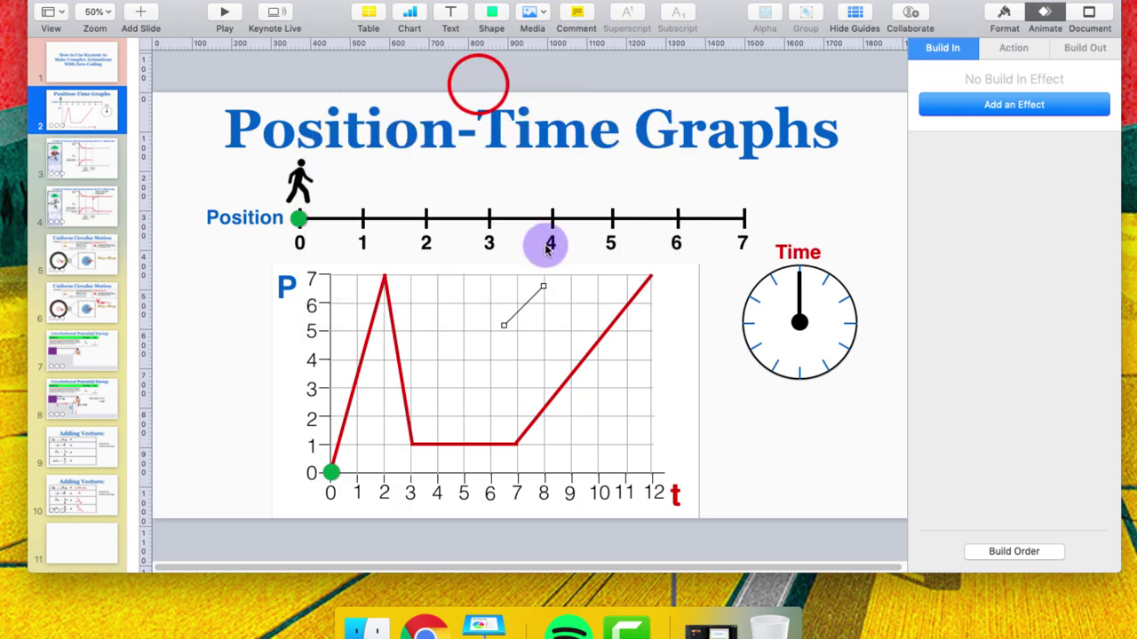
pyautogui.moveTo(528, 296); pyautogui.dragTo(553, 197)
pyautogui.click(1004, 16)
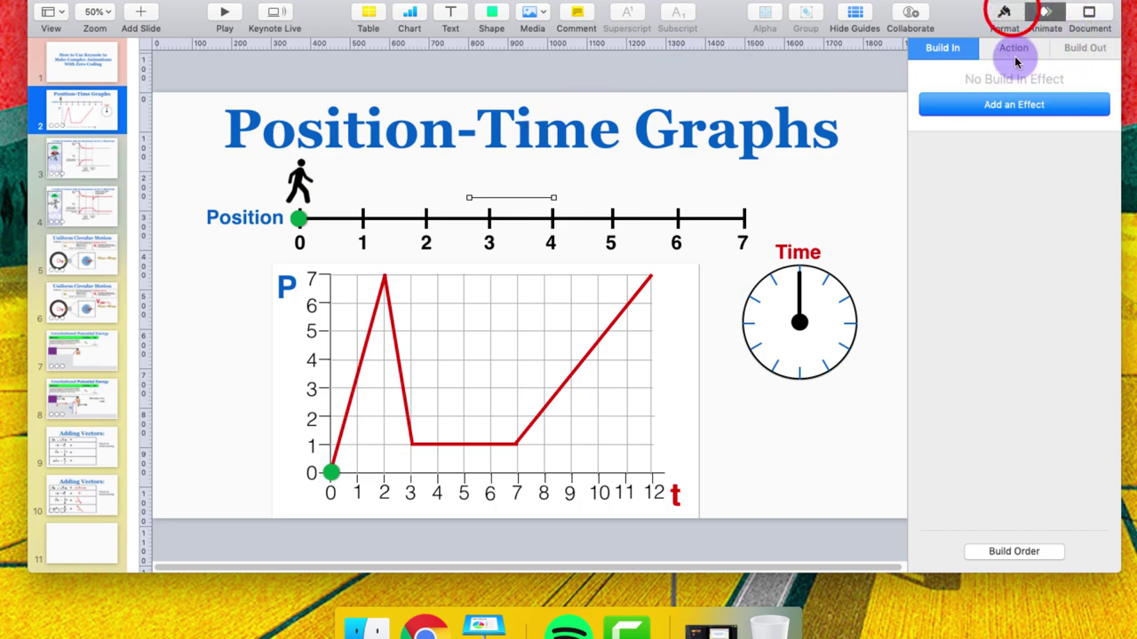
pyautogui.write('10')
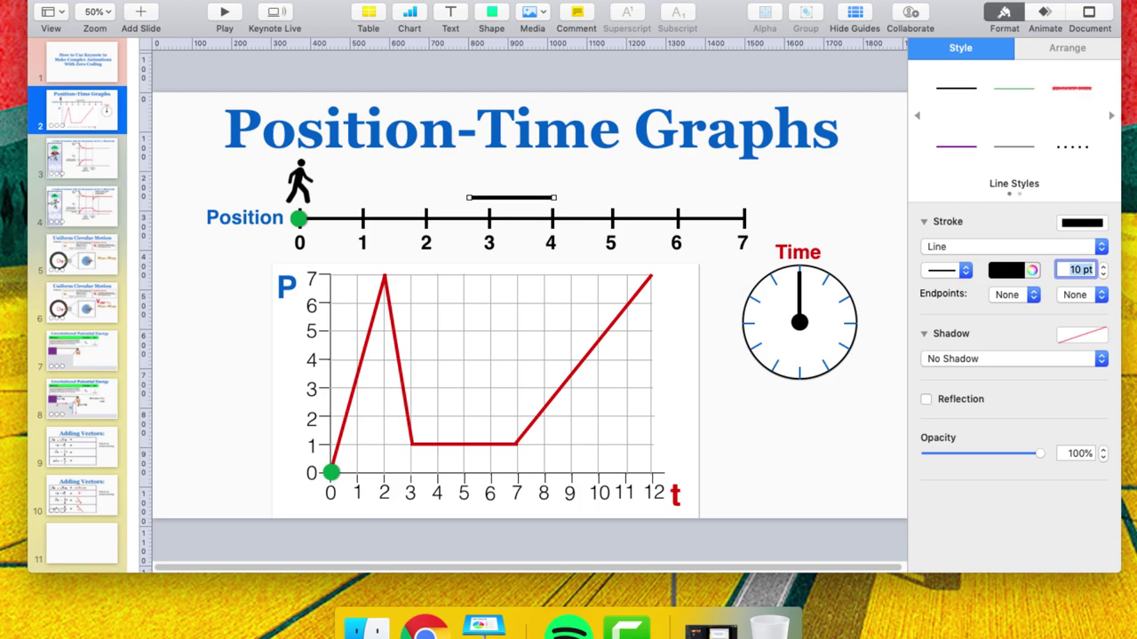
# Step: Delete the thick line drawn above the position axis
pyautogui.click(406, 172)
pyautogui.click(527, 199)
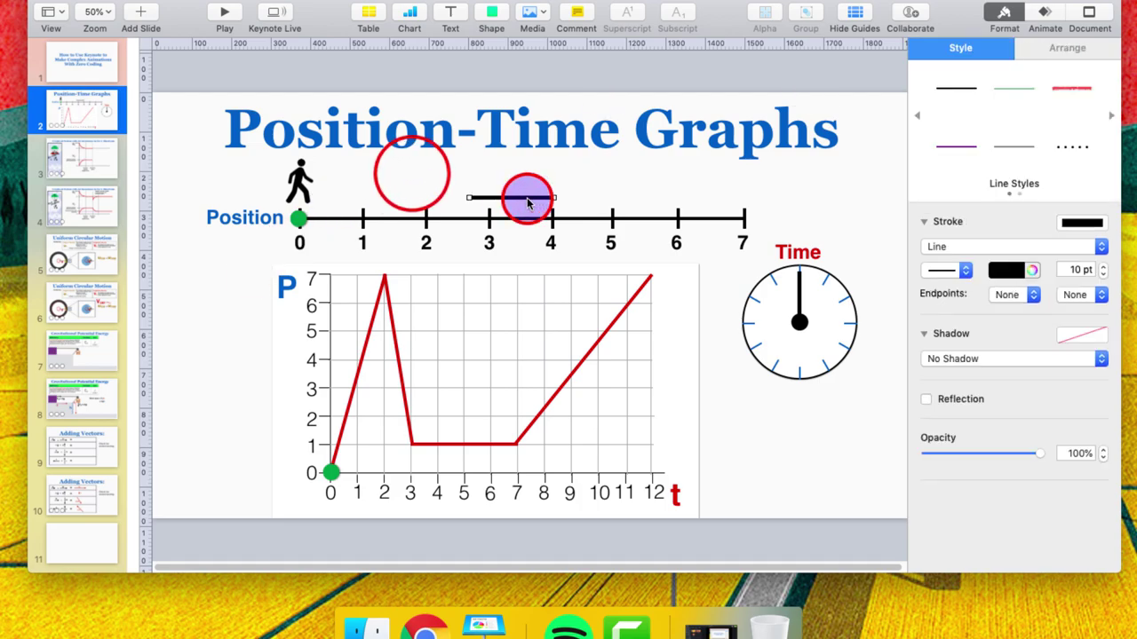
pyautogui.press('Delete')
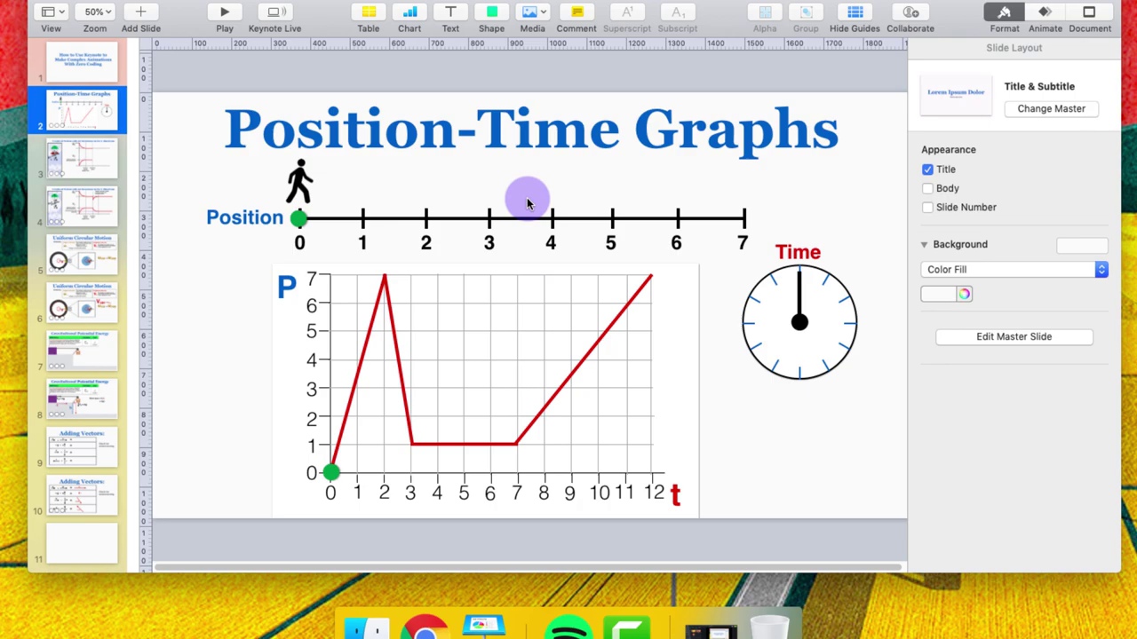
pyautogui.click(826, 446)
pyautogui.click(799, 406)
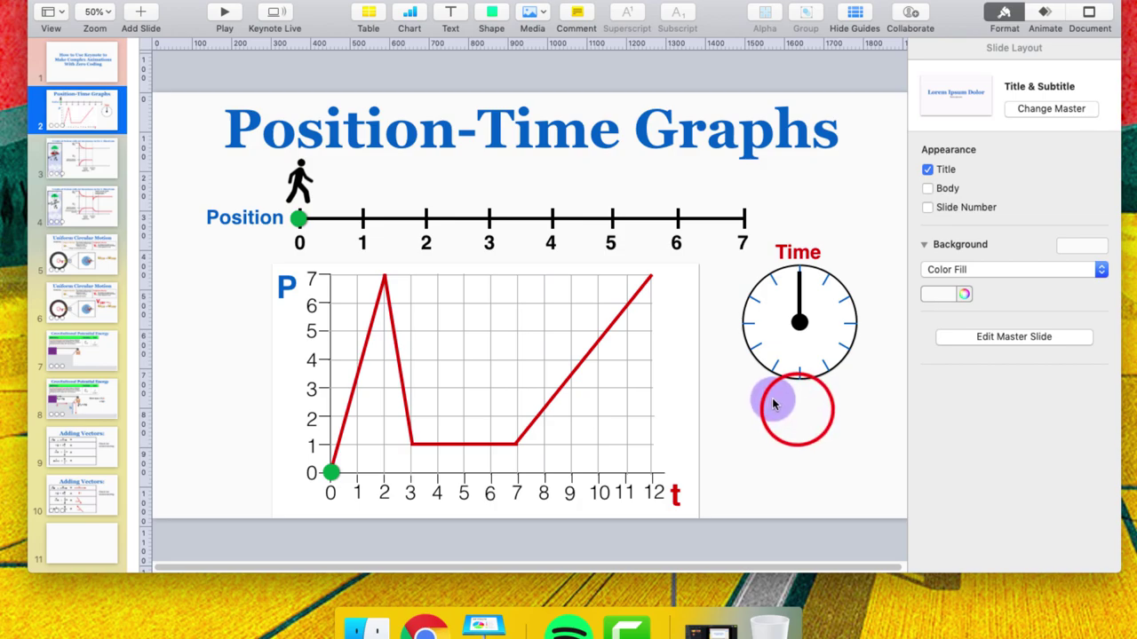
# Step: Show the animation settings of the walking figure and preview its Drop build-in effect
pyautogui.click(1047, 14)
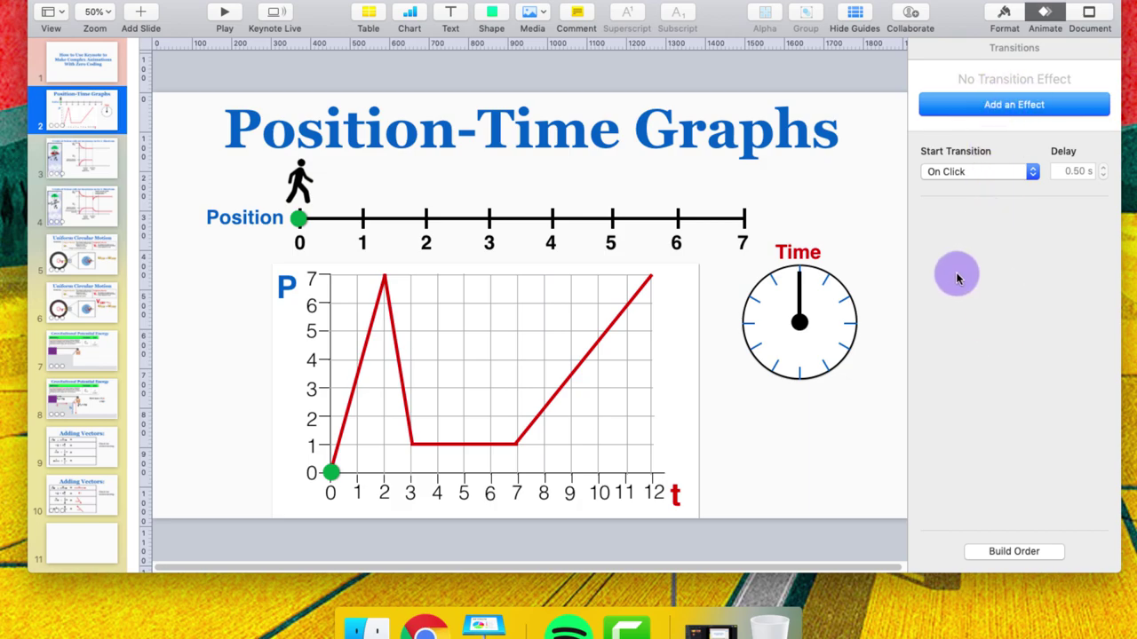
pyautogui.click(293, 180)
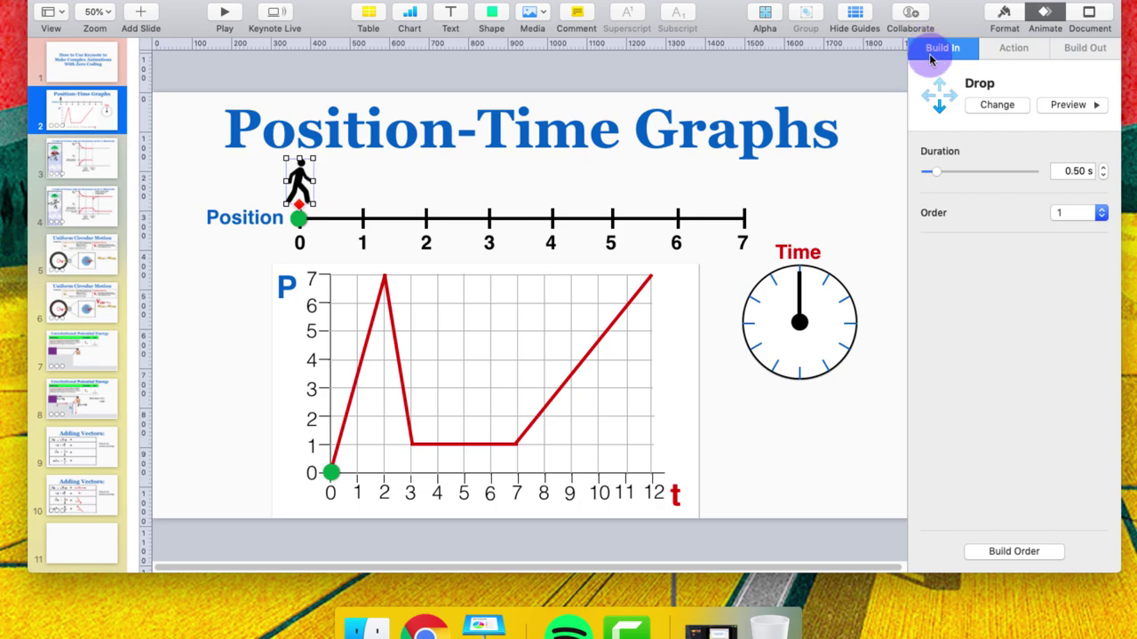
pyautogui.click(1065, 107)
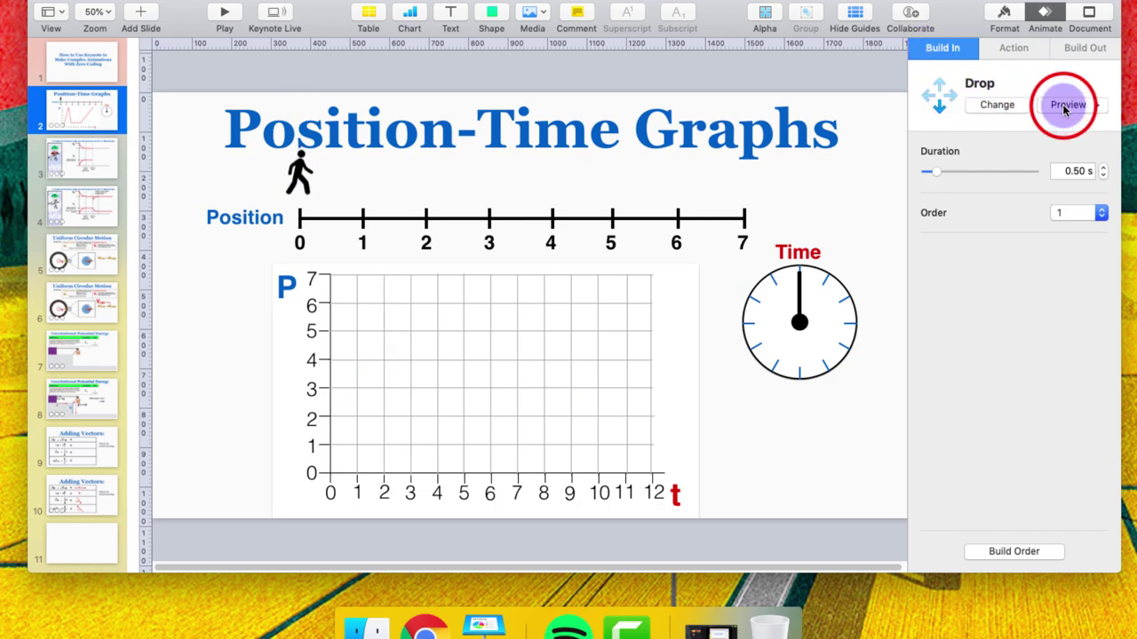
# Step: Examine the walking figure's Build In, Action and Build Out animation settings
pyautogui.click(1015, 49)
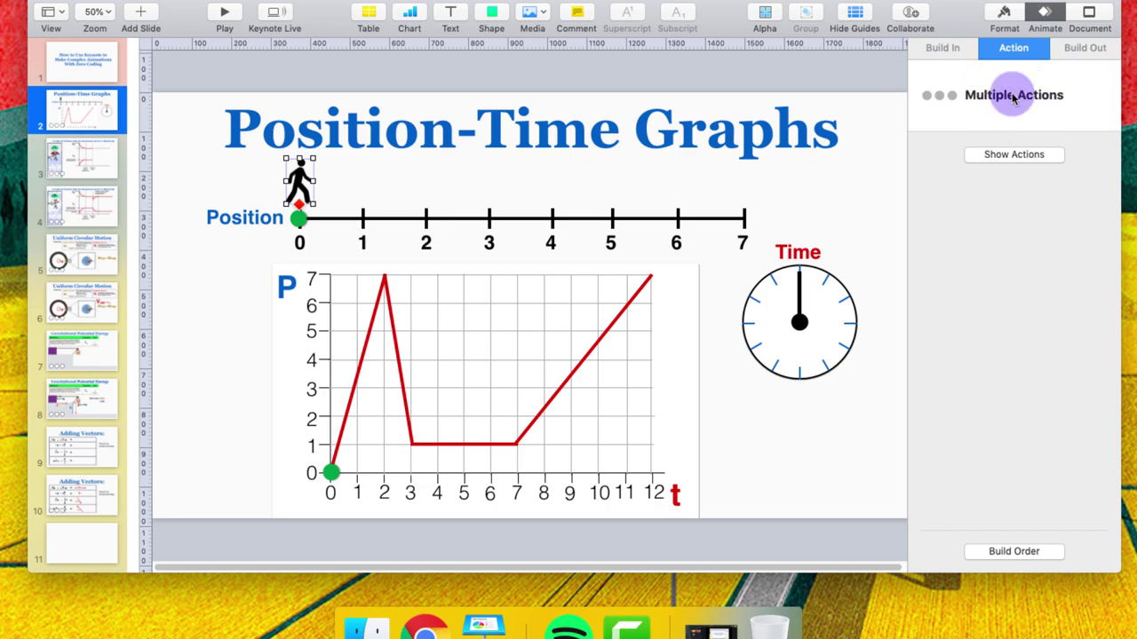
pyautogui.click(1080, 49)
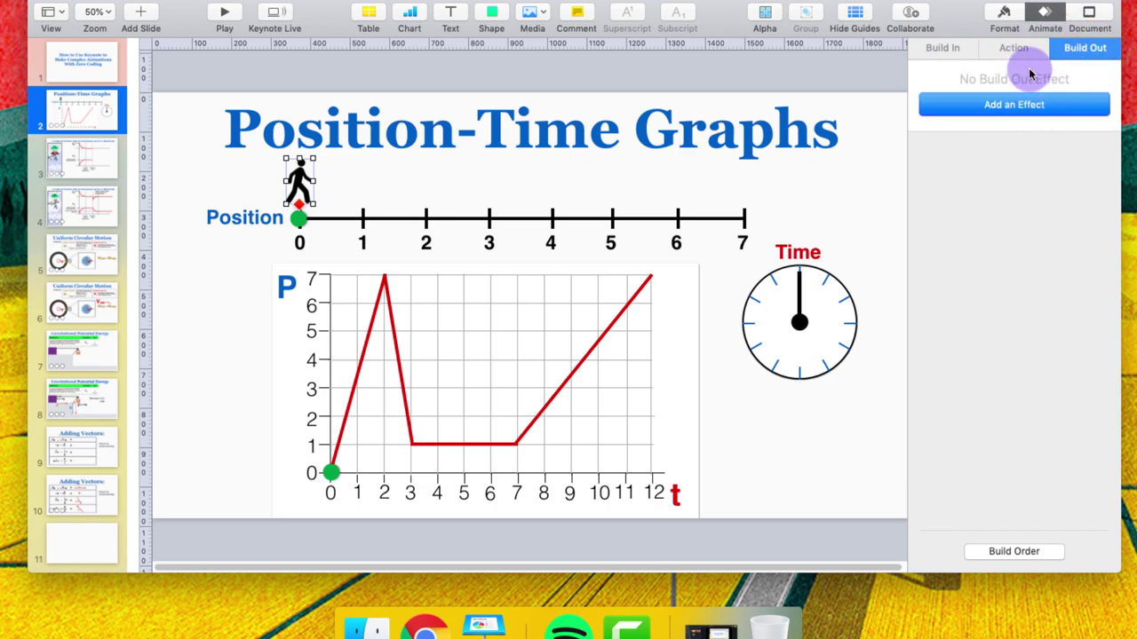
pyautogui.click(1013, 47)
pyautogui.click(942, 47)
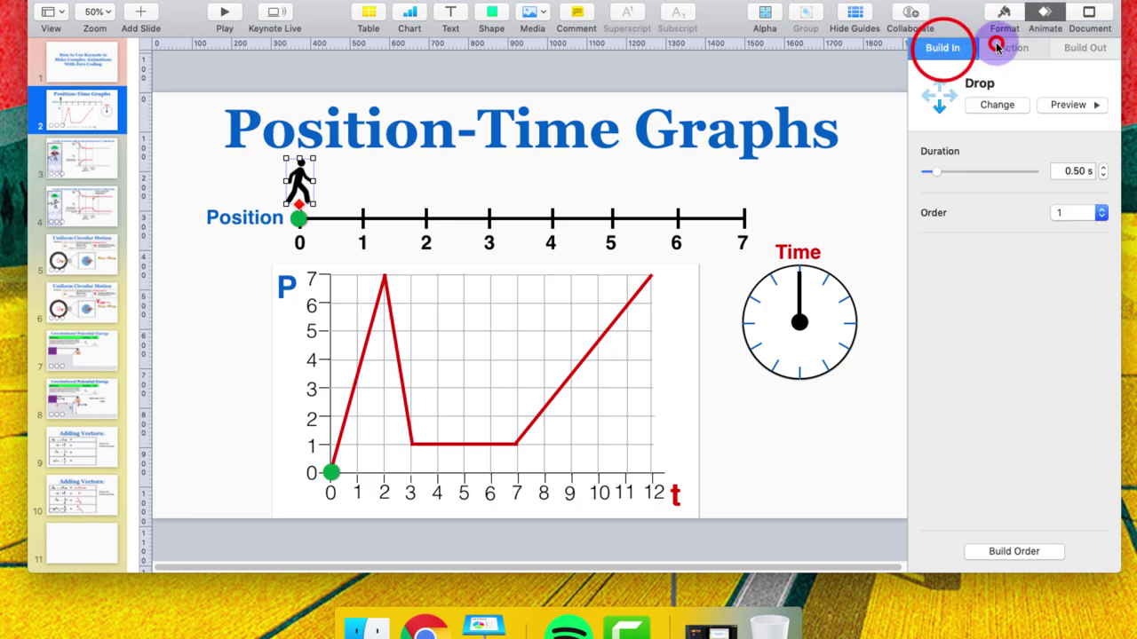
pyautogui.click(997, 46)
pyautogui.click(1085, 49)
pyautogui.click(1013, 48)
pyautogui.click(958, 55)
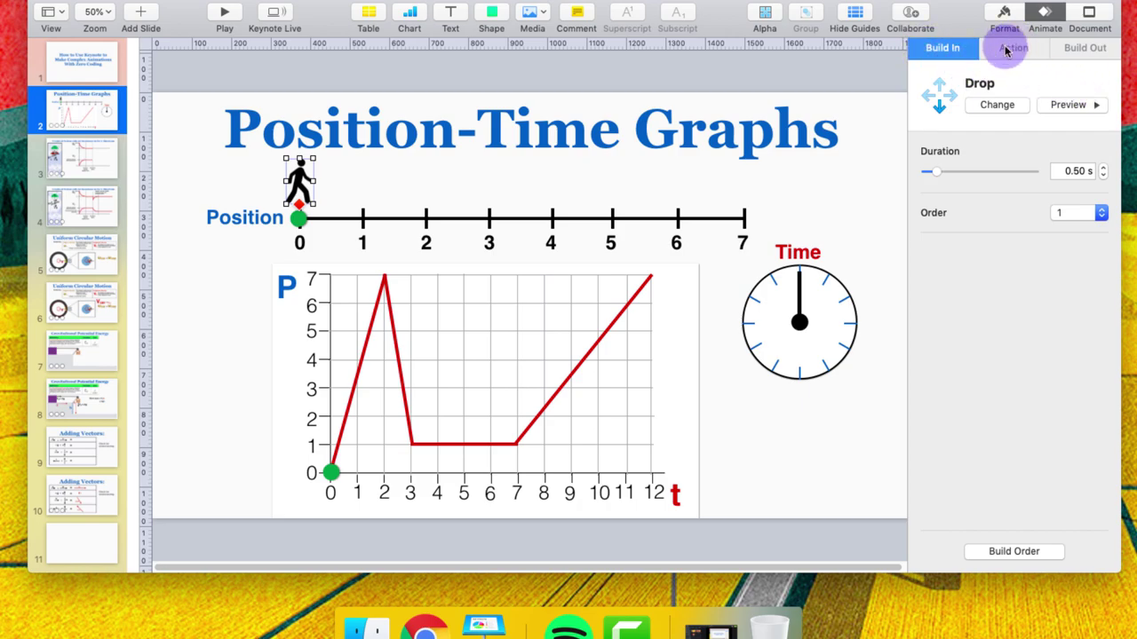
# Step: Delete every existing build on the Position-Time Graphs slide from the build order and deselect all objects
pyautogui.click(1015, 552)
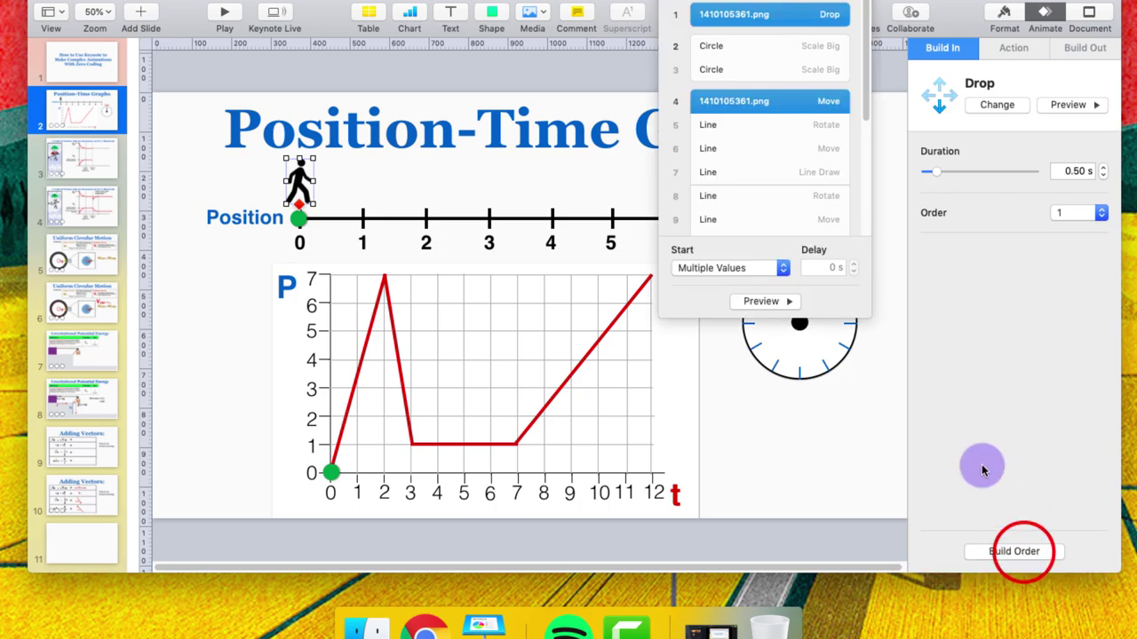
pyautogui.click(793, 197)
pyautogui.moveTo(868, 45); pyautogui.dragTo(868, 166)
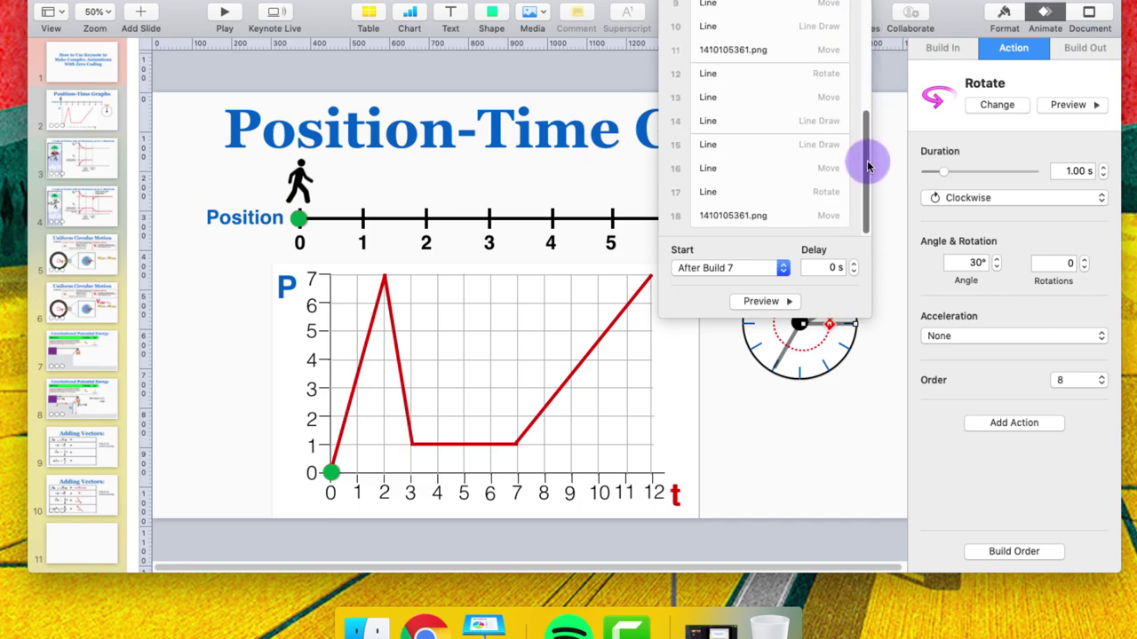
pyautogui.click(815, 226)
pyautogui.scroll(5, 795, 153)
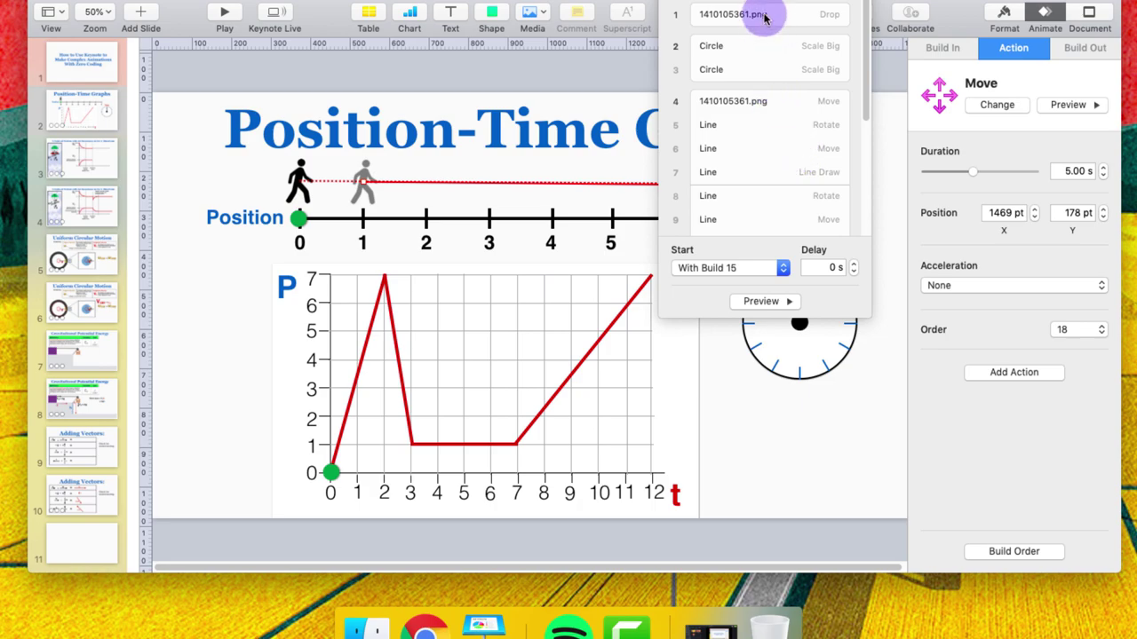
pyautogui.keyDown('shift'); pyautogui.click(764, 18); pyautogui.keyUp('shift')
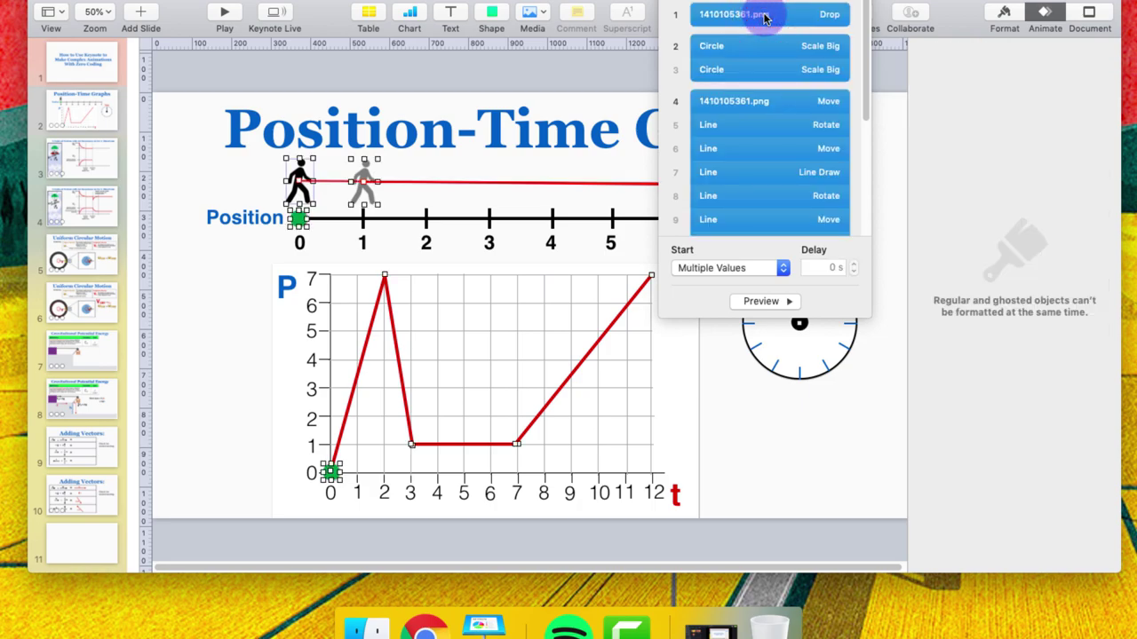
pyautogui.press('Delete')
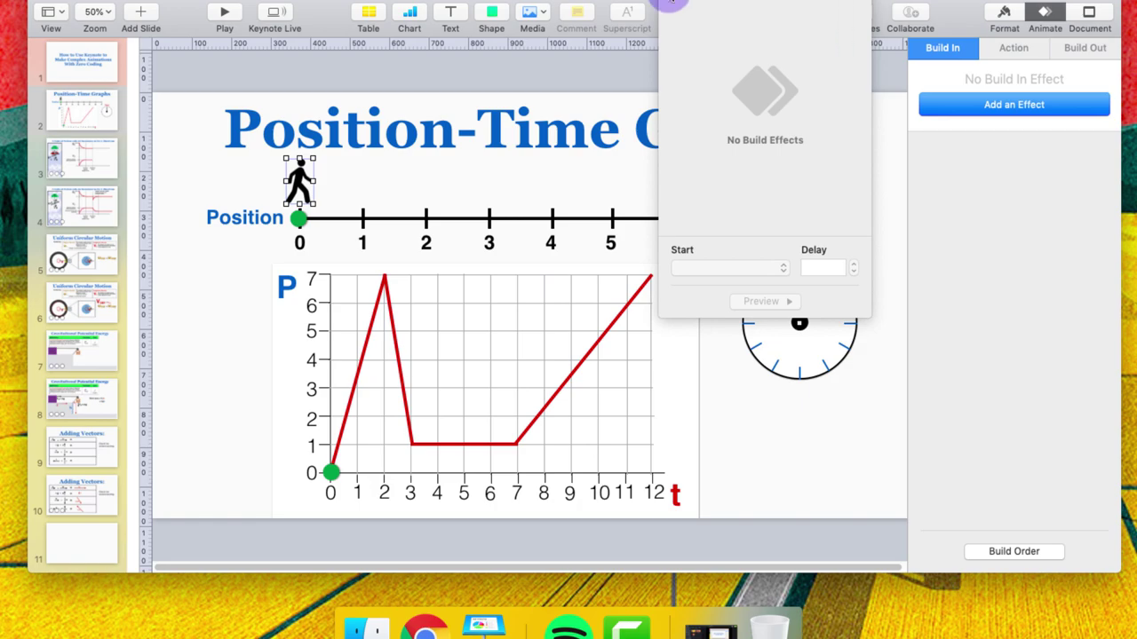
pyautogui.click(668, 3)
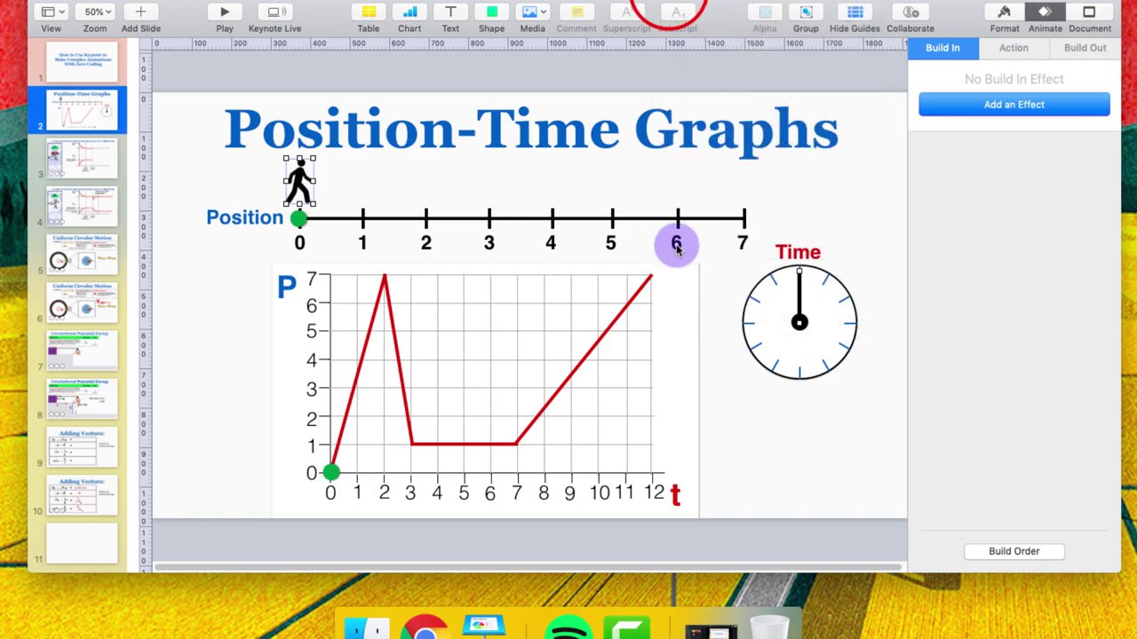
pyautogui.click(720, 355)
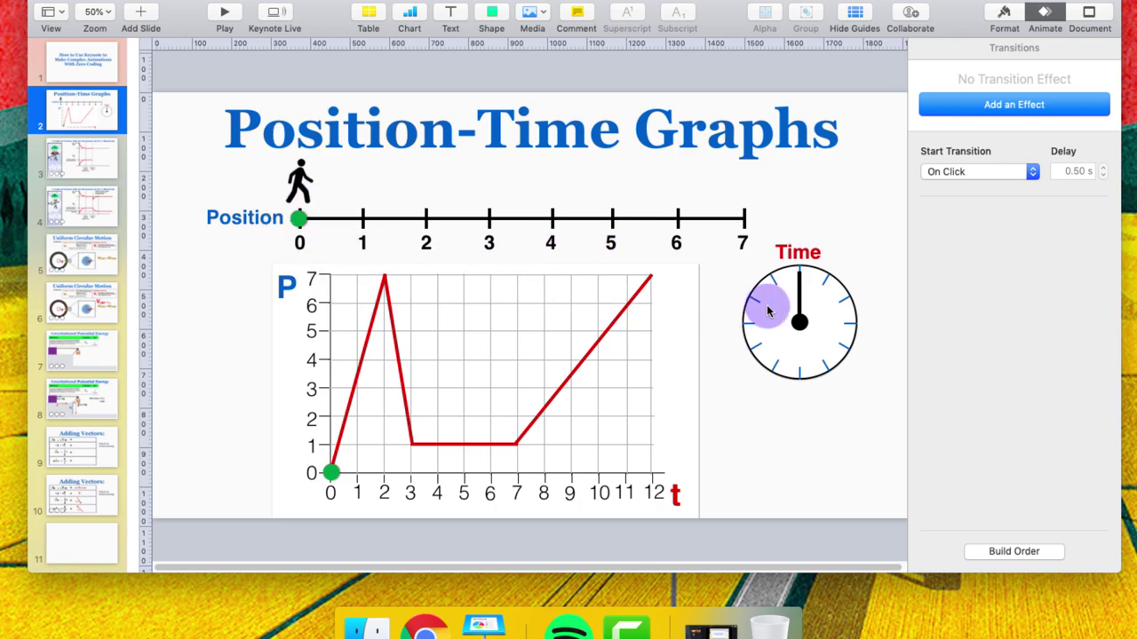
# Step: Add the Anvil build-in effect to the walking figure above the position axis
pyautogui.click(301, 177)
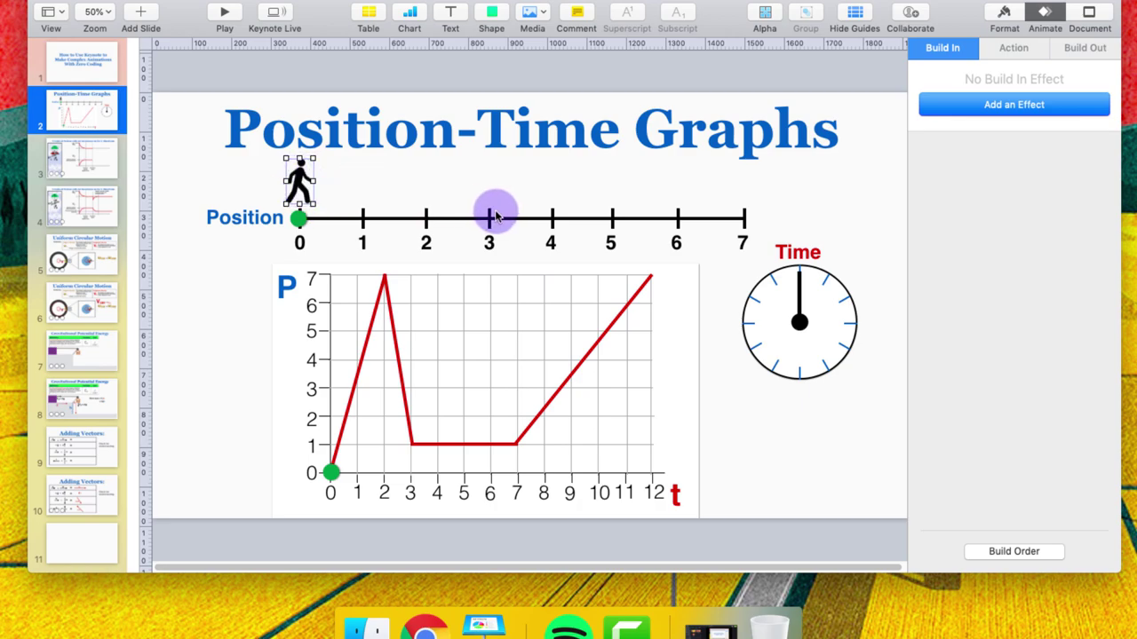
pyautogui.click(973, 107)
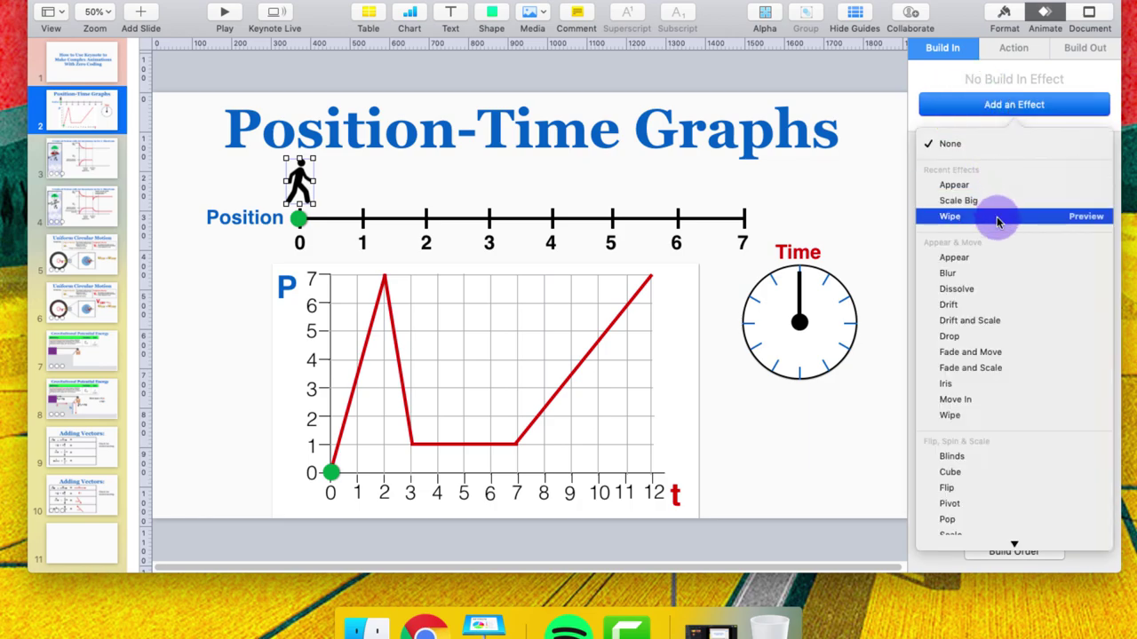
pyautogui.scroll(-4, 1011, 322)
pyautogui.scroll(-3, 1012, 321)
pyautogui.scroll(6, 1012, 322)
pyautogui.scroll(1, 1010, 319)
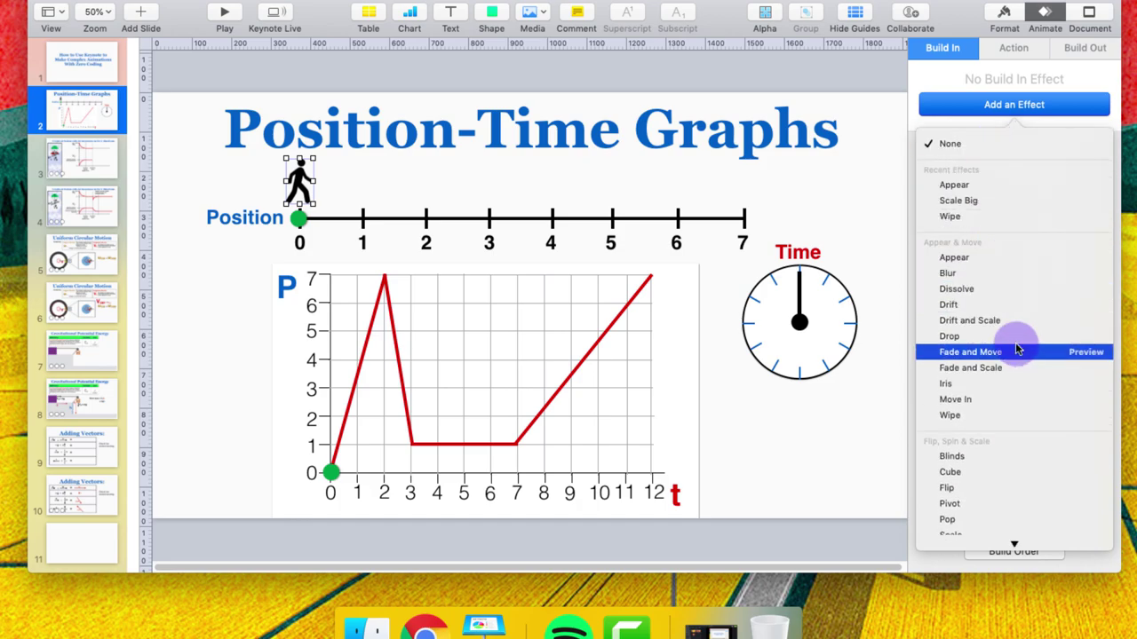
pyautogui.scroll(-3, 1017, 389)
pyautogui.scroll(3, 1017, 408)
pyautogui.scroll(-7, 1017, 408)
pyautogui.scroll(-8, 1017, 407)
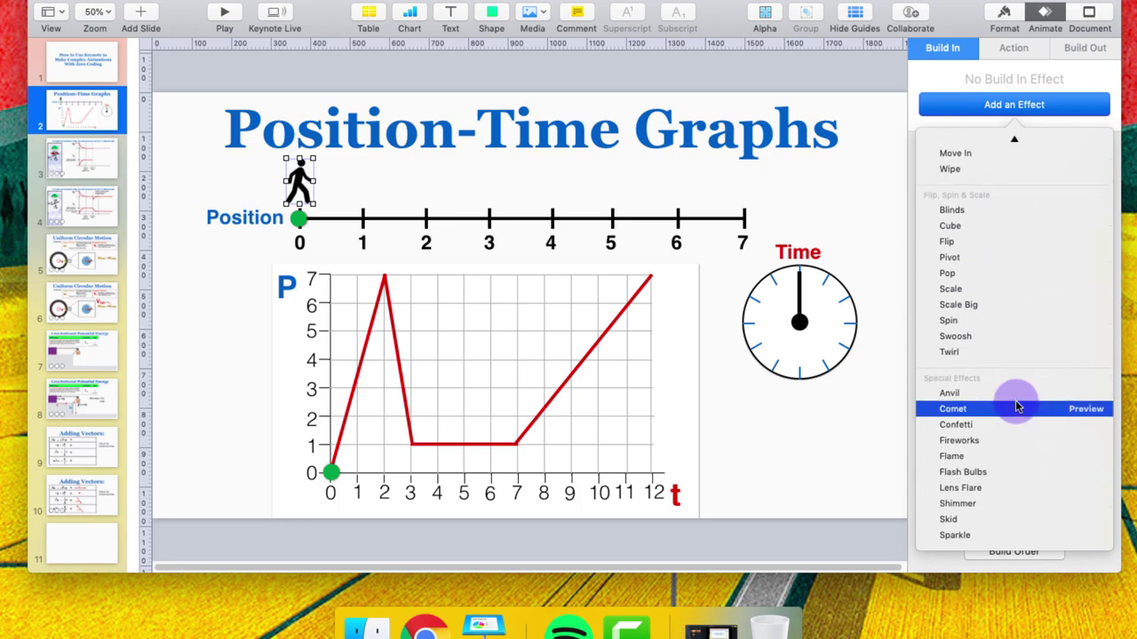
pyautogui.click(1010, 392)
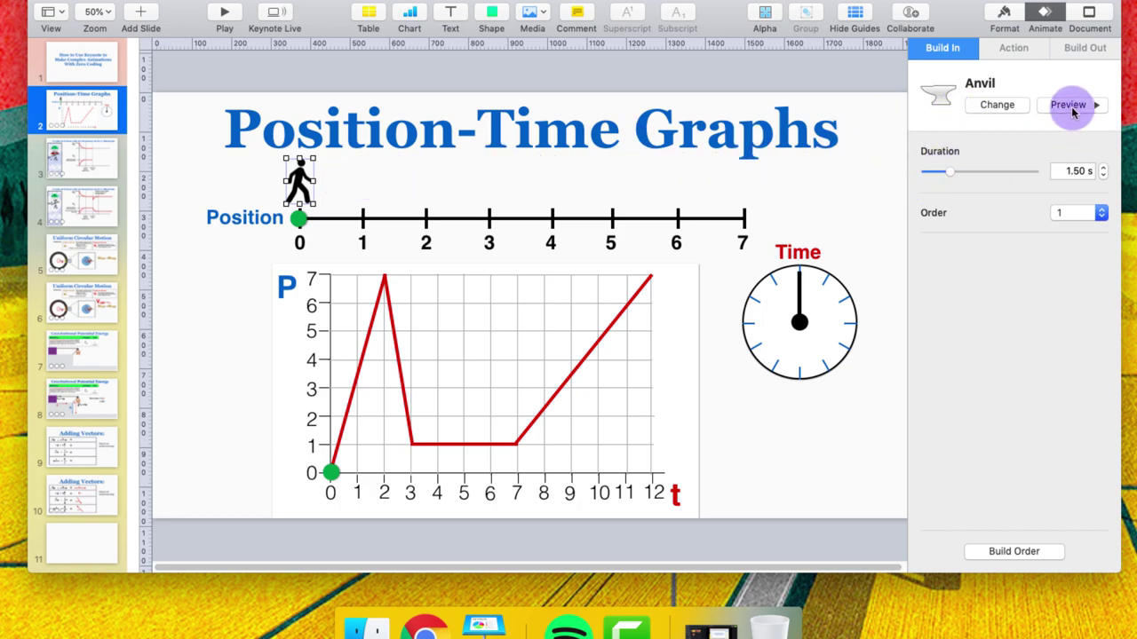
# Step: Preview the walking figure's Anvil build-in effect several times
pyautogui.click(1072, 106)
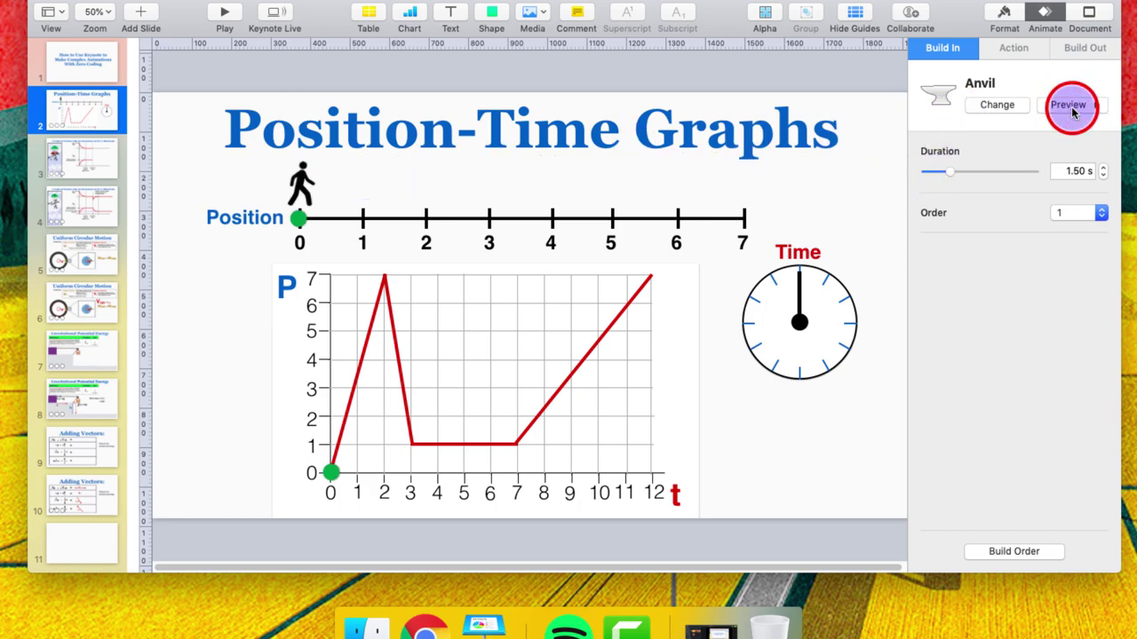
pyautogui.click(1072, 106)
pyautogui.click(1072, 107)
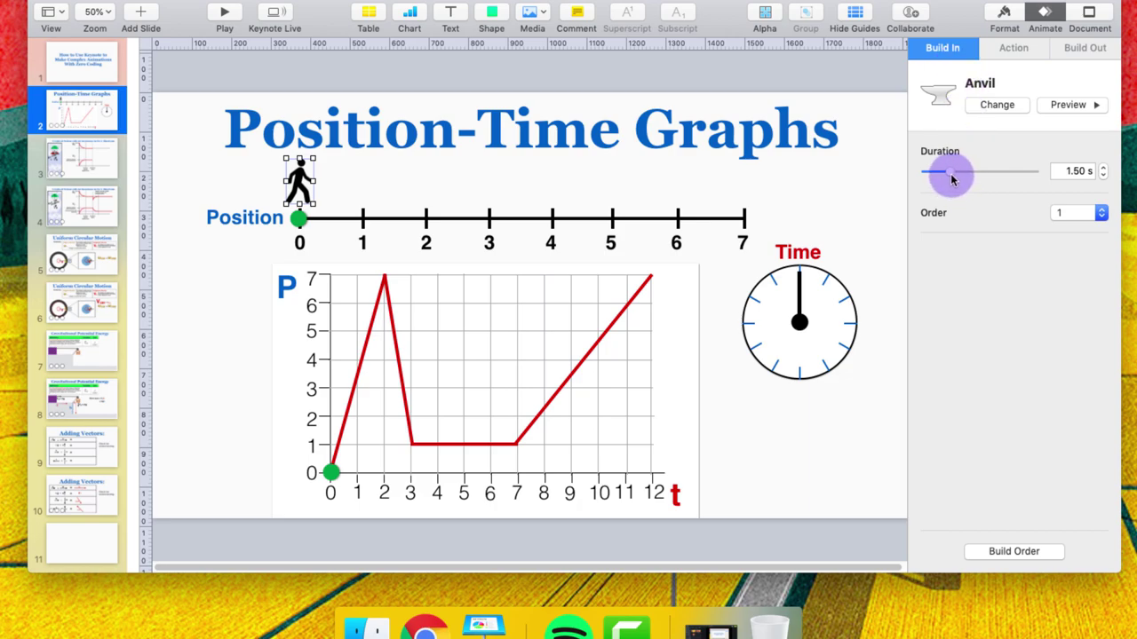
# Step: Set the Anvil effect's duration to 15 s and preview it
pyautogui.moveTo(966, 178); pyautogui.dragTo(1000, 172)
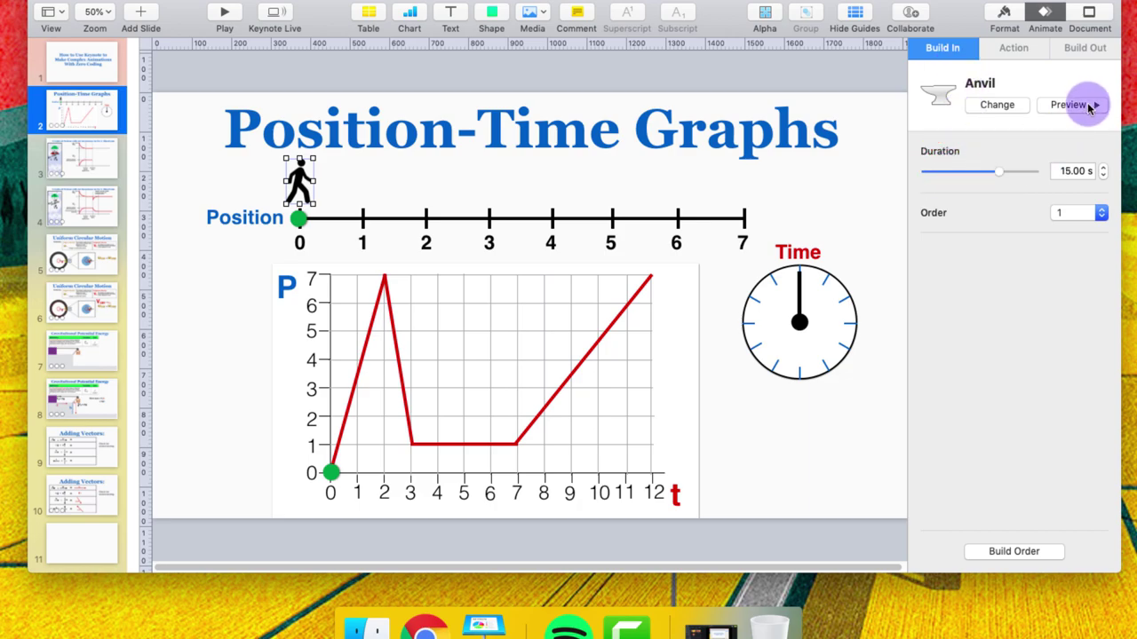
pyautogui.click(1072, 105)
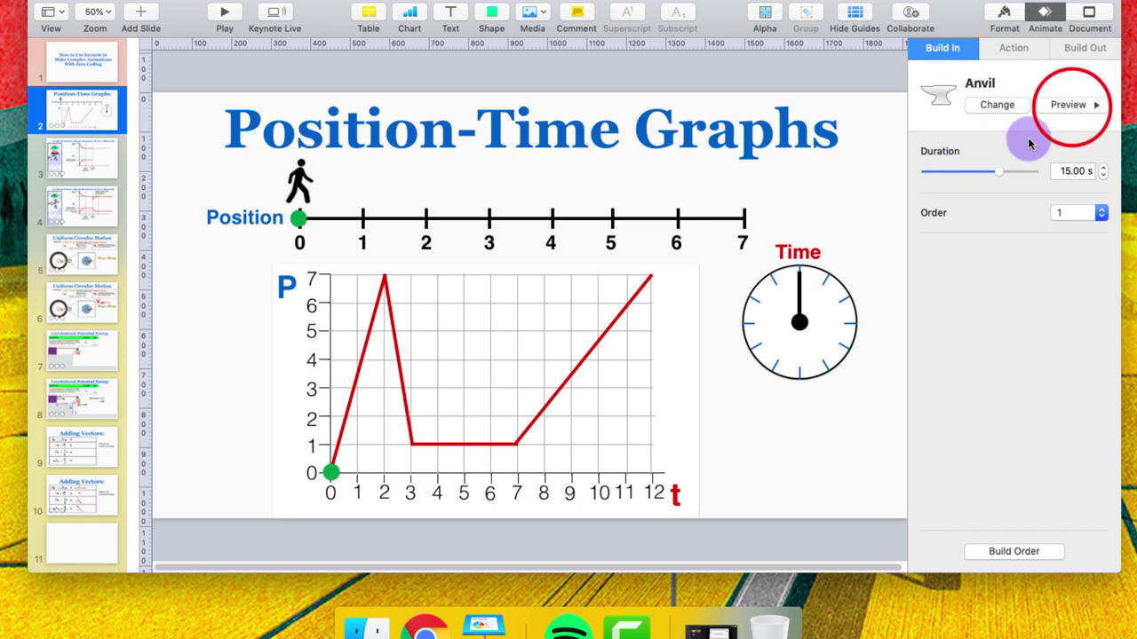
# Step: Shorten the walking figure's build-in duration to 1.75 s and change the effect to Scale Big
pyautogui.moveTo(991, 178); pyautogui.dragTo(947, 178)
pyautogui.click(1008, 106)
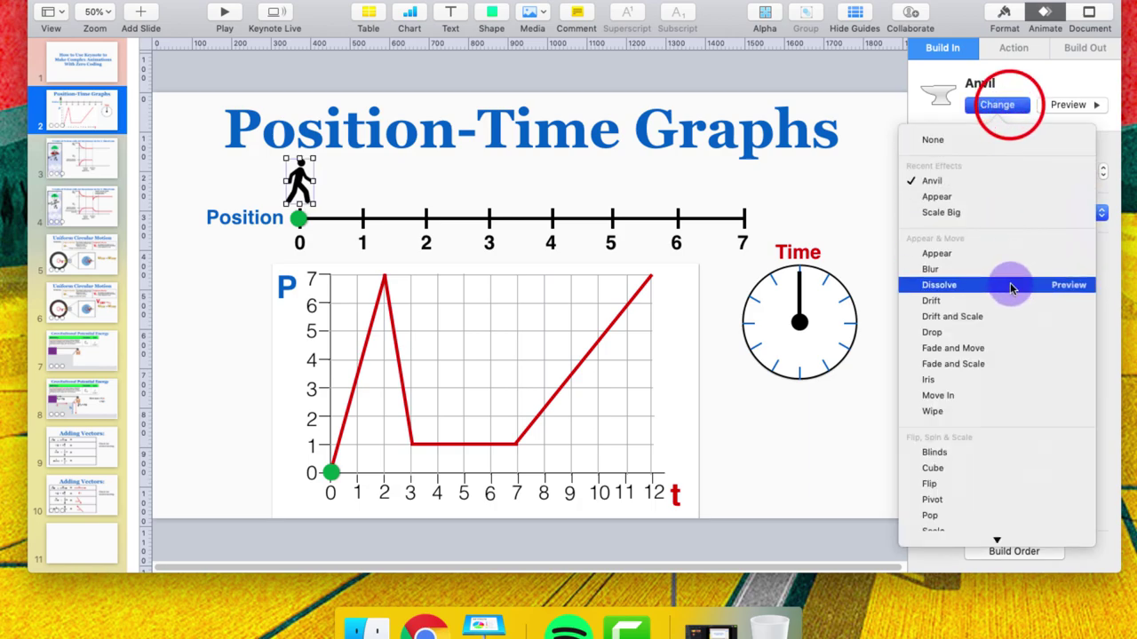
pyautogui.click(1001, 212)
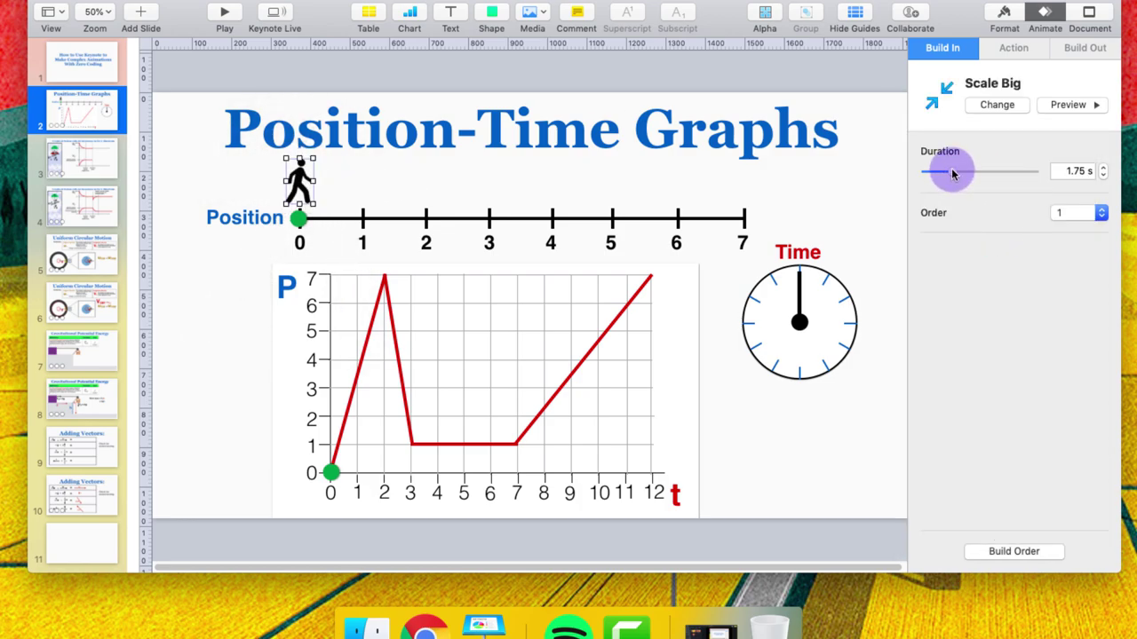
# Step: Set the Scale Big effect's duration to 7.75 s and preview it
pyautogui.moveTo(952, 174); pyautogui.dragTo(972, 175)
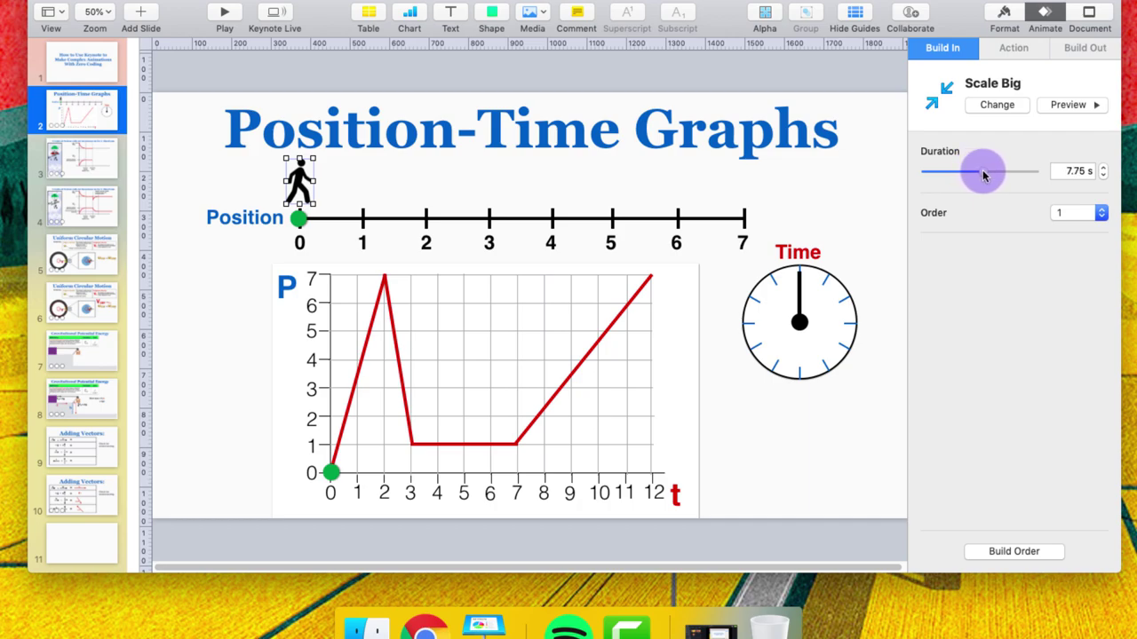
pyautogui.click(1071, 109)
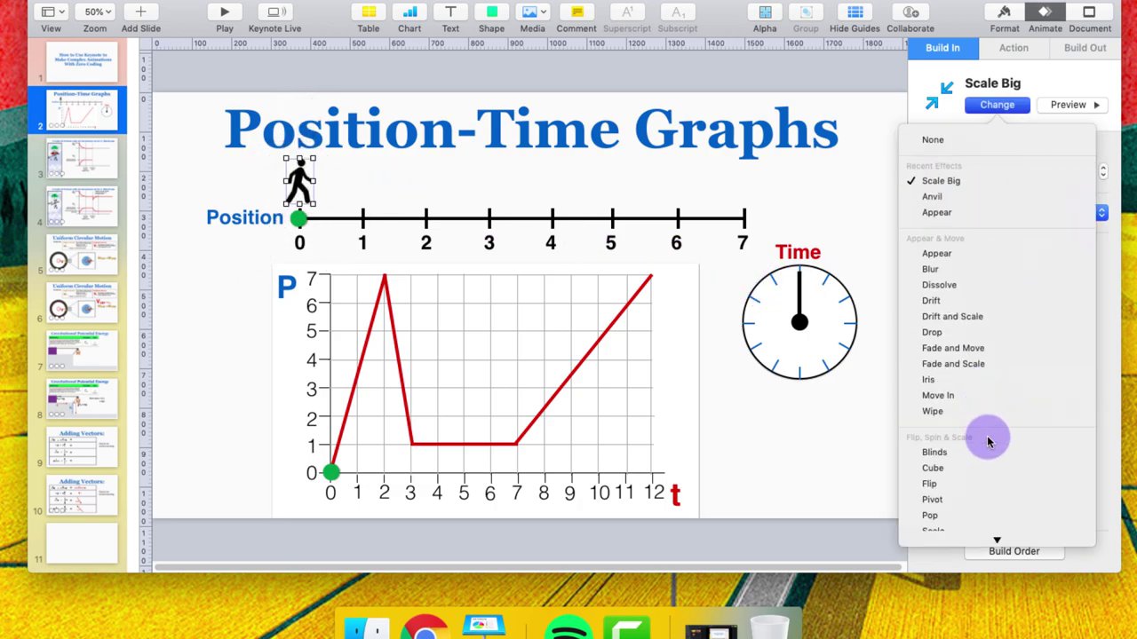
# Step: Change the walking figure's build-in effect to Fade and Scale and preview it
pyautogui.scroll(-5, 986, 436)
pyautogui.scroll(5, 987, 431)
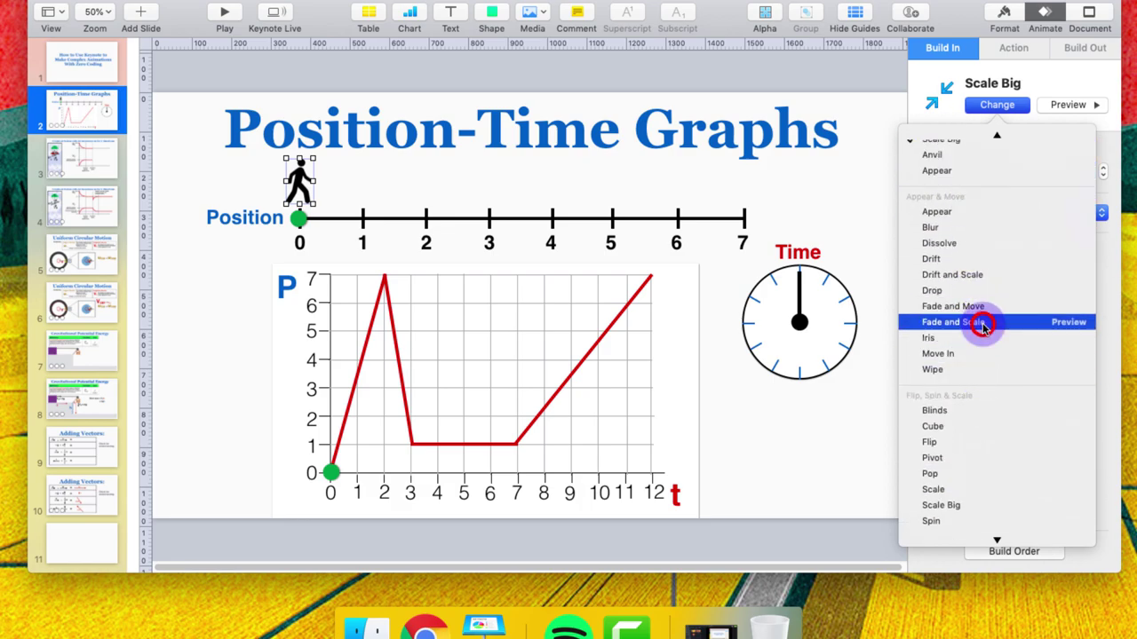
pyautogui.click(982, 325)
pyautogui.click(1066, 108)
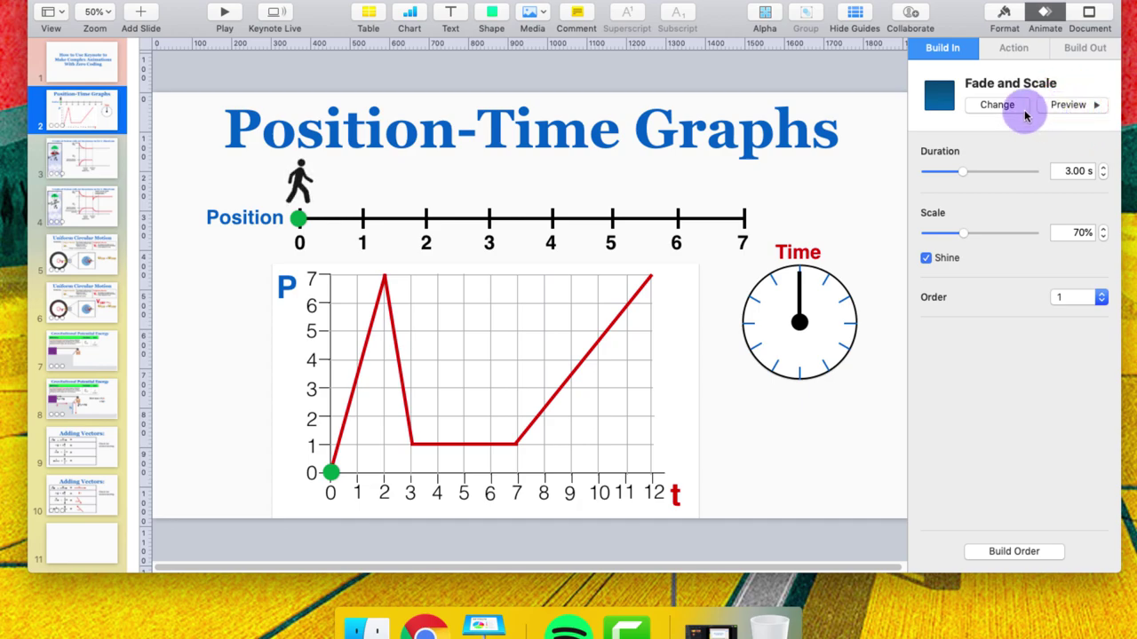
# Step: Switch the walking figure's build-in effect to Lens Flare and preview it
pyautogui.click(996, 105)
pyautogui.scroll(-5, 1021, 418)
pyautogui.scroll(-3, 1019, 491)
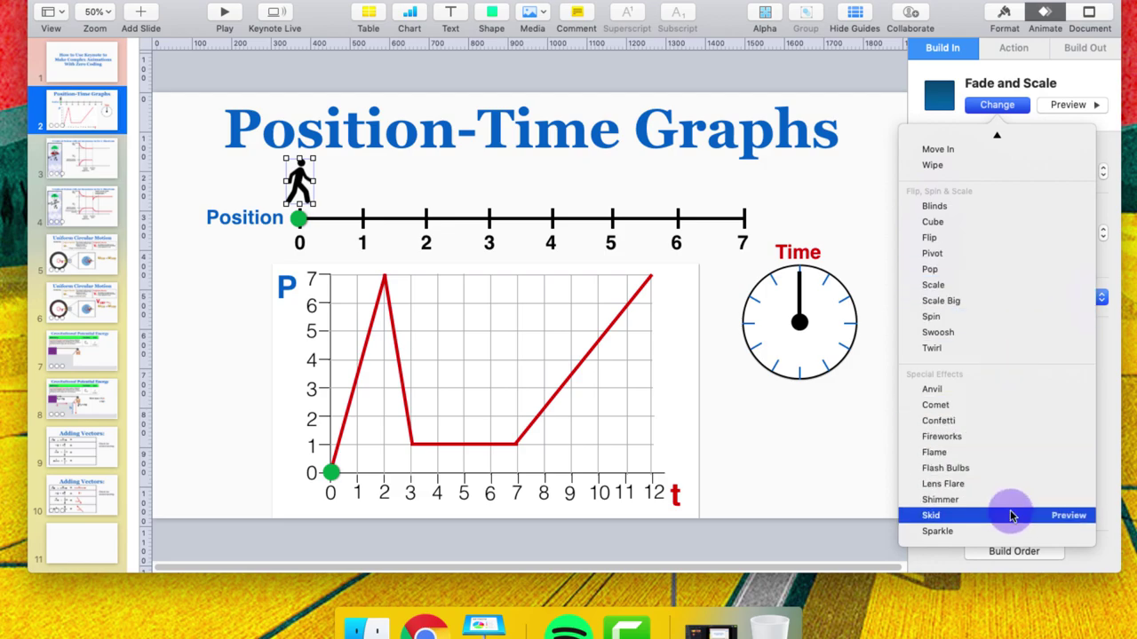
pyautogui.click(1007, 480)
pyautogui.click(1066, 105)
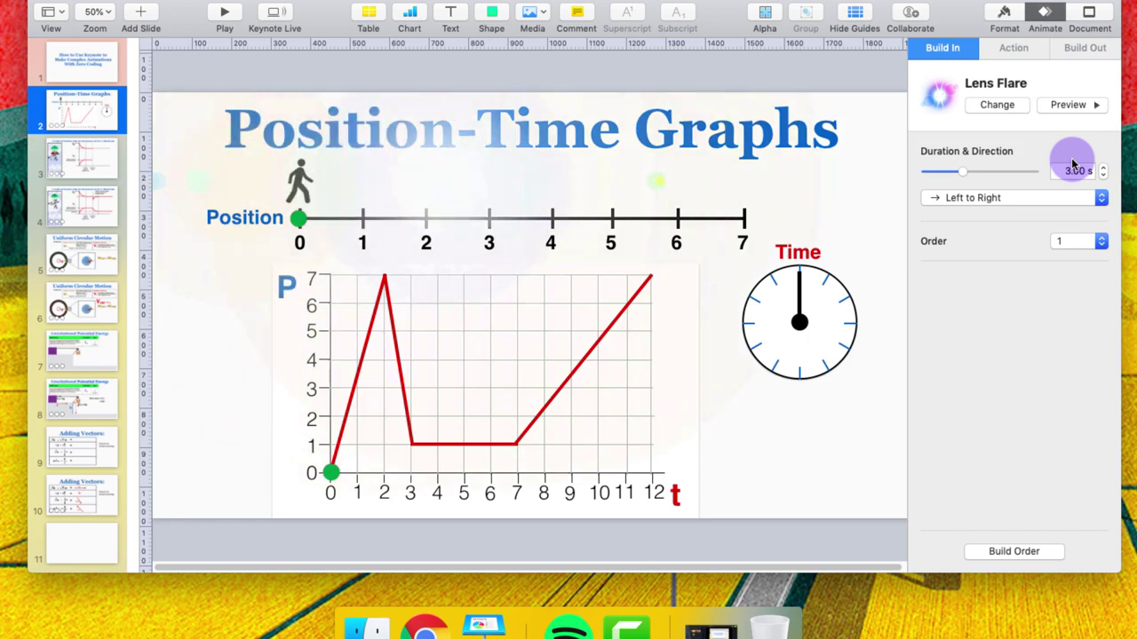
# Step: Change the walking figure's build-in effect to Drop with a duration of 1.50 s and preview it
pyautogui.click(997, 104)
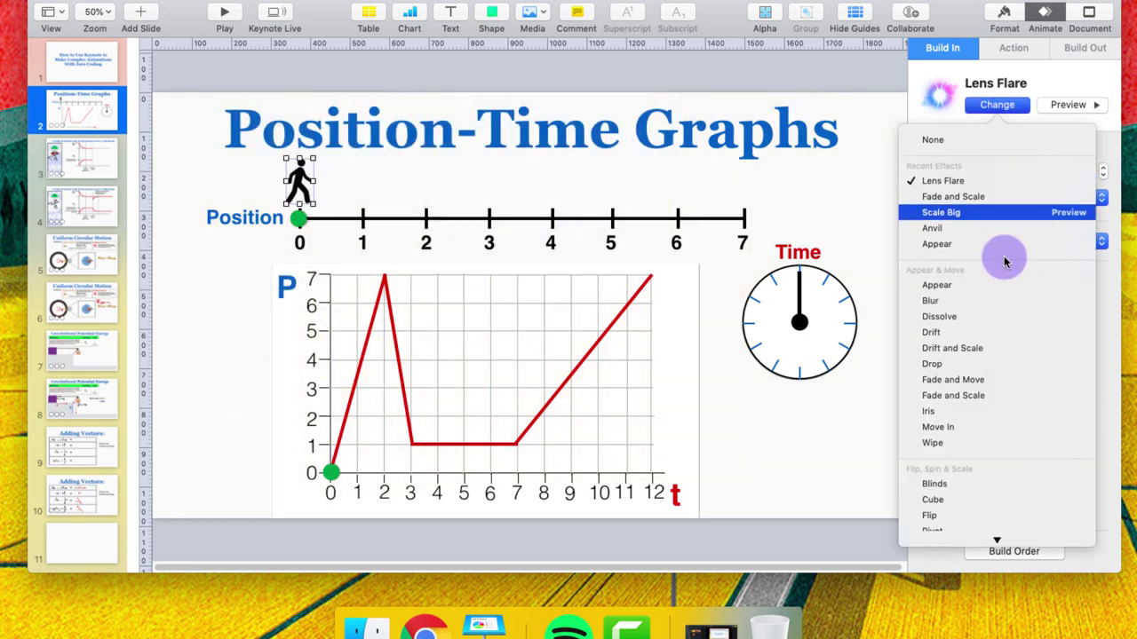
pyautogui.click(1003, 368)
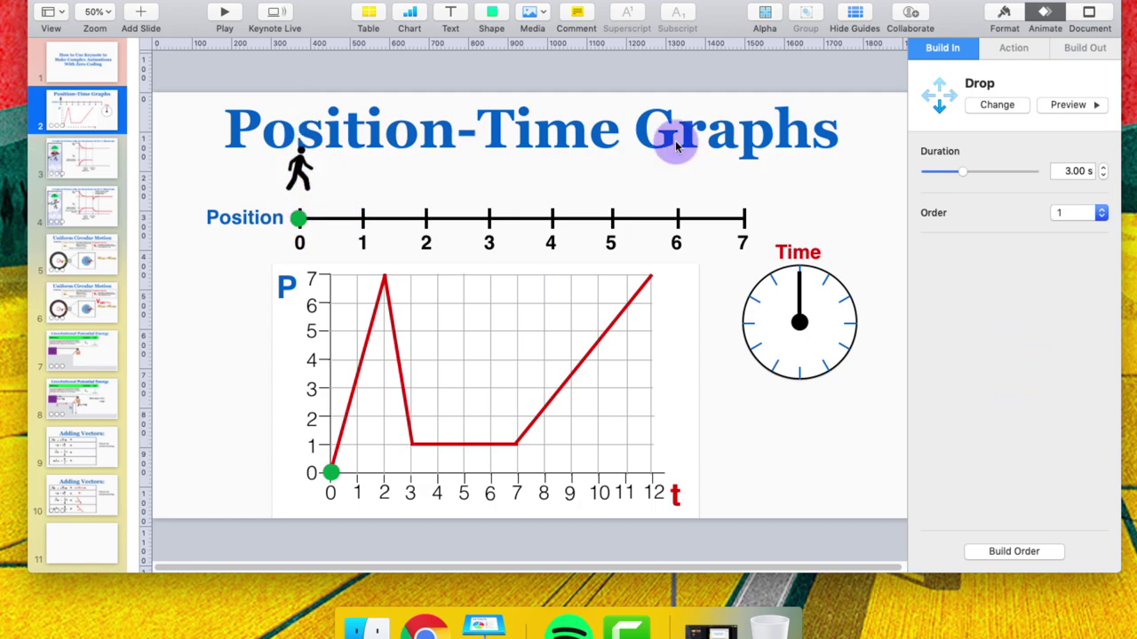
pyautogui.moveTo(958, 176); pyautogui.dragTo(951, 176)
pyautogui.click(1070, 105)
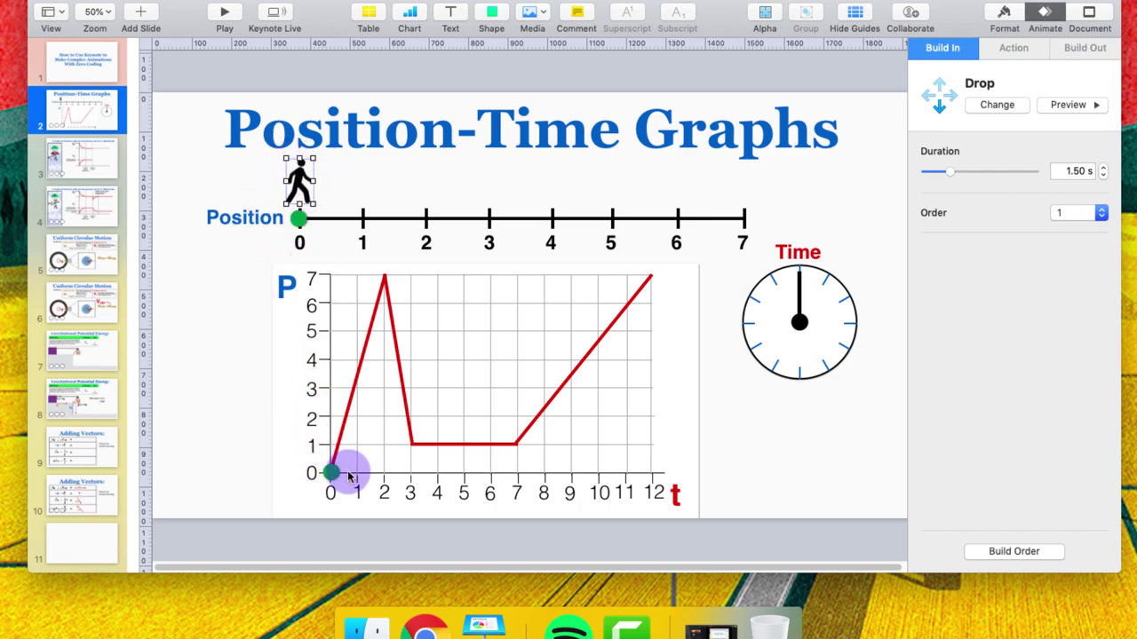
# Step: Add a Scale Big build-in effect to the green circle at 0 on the position line
pyautogui.click(300, 220)
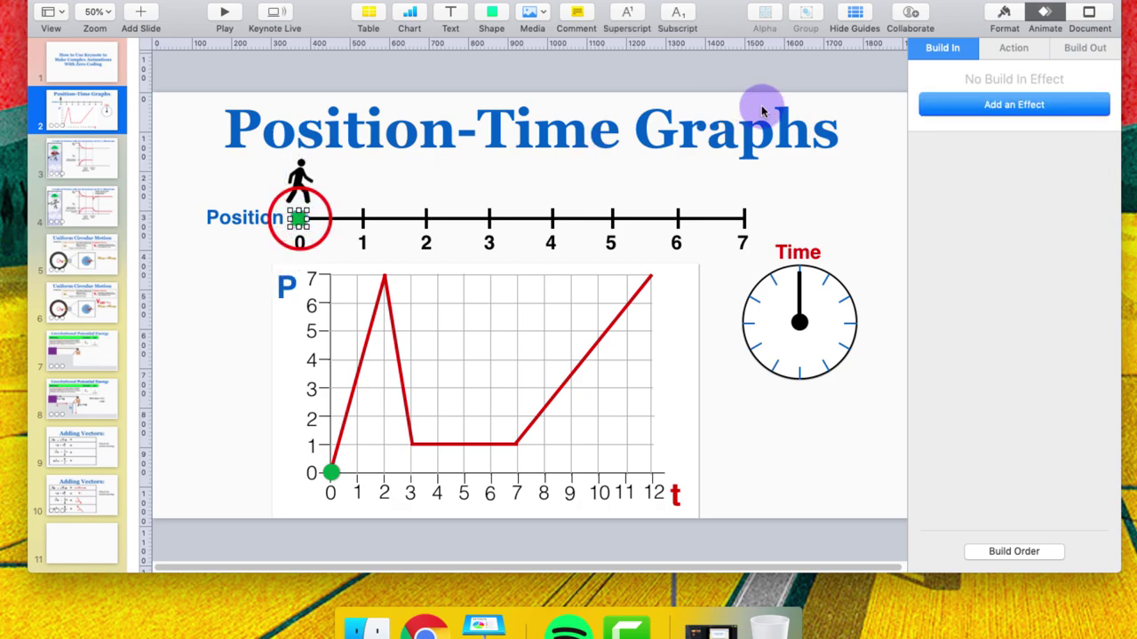
pyautogui.click(964, 109)
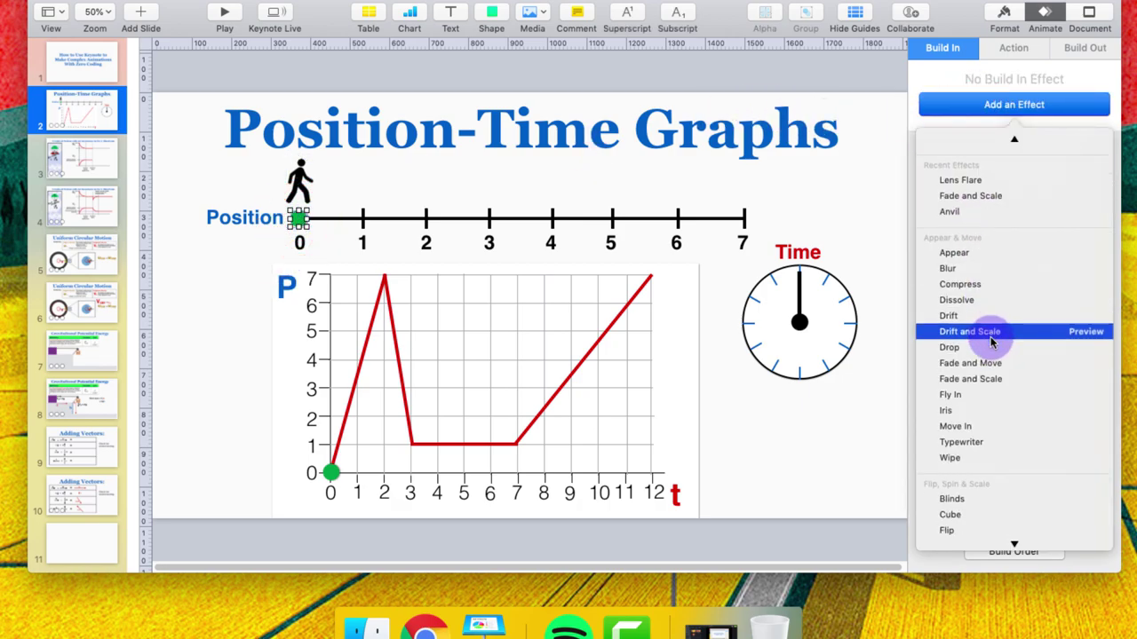
pyautogui.scroll(-5, 1010, 378)
pyautogui.scroll(-4, 1009, 400)
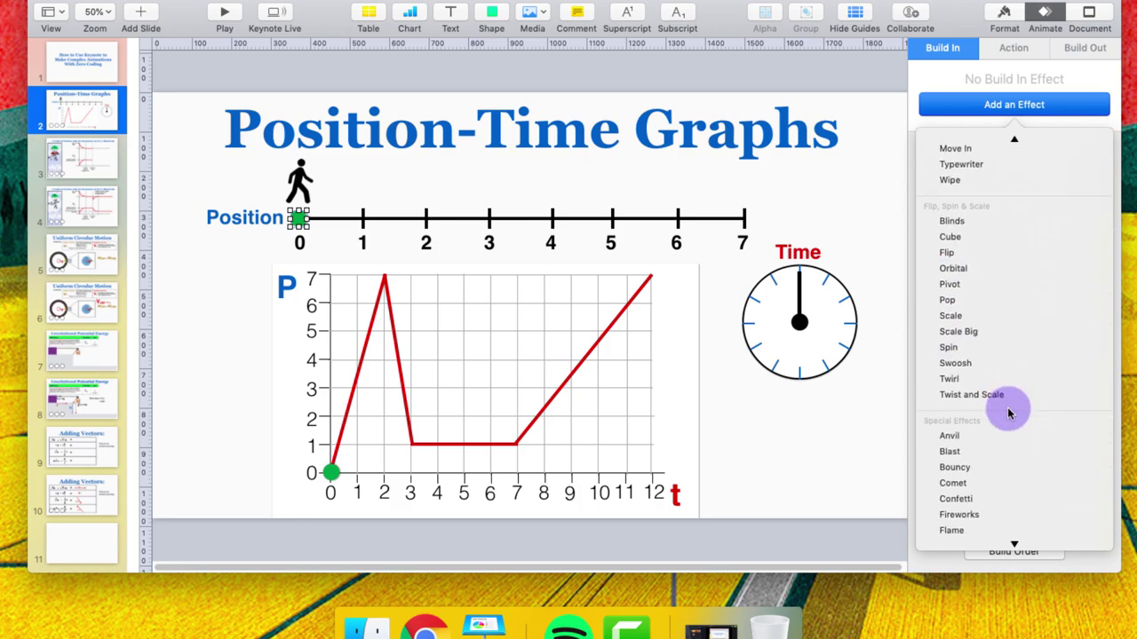
pyautogui.click(995, 334)
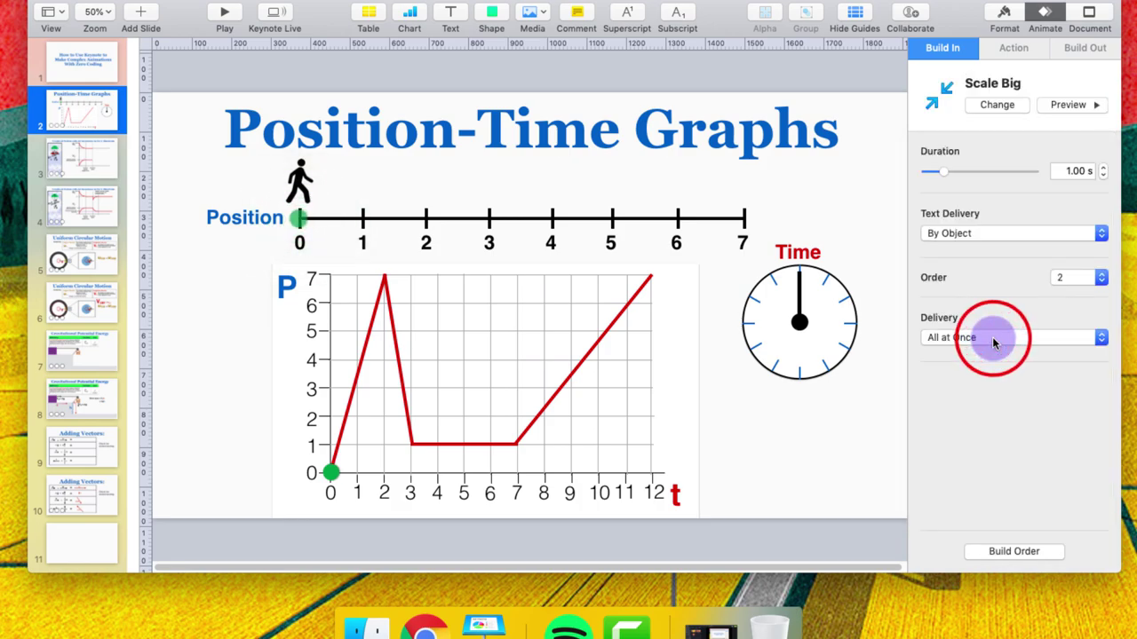
# Step: Add a Scale Big build-in effect to the green circle at the graph's origin
pyautogui.click(331, 472)
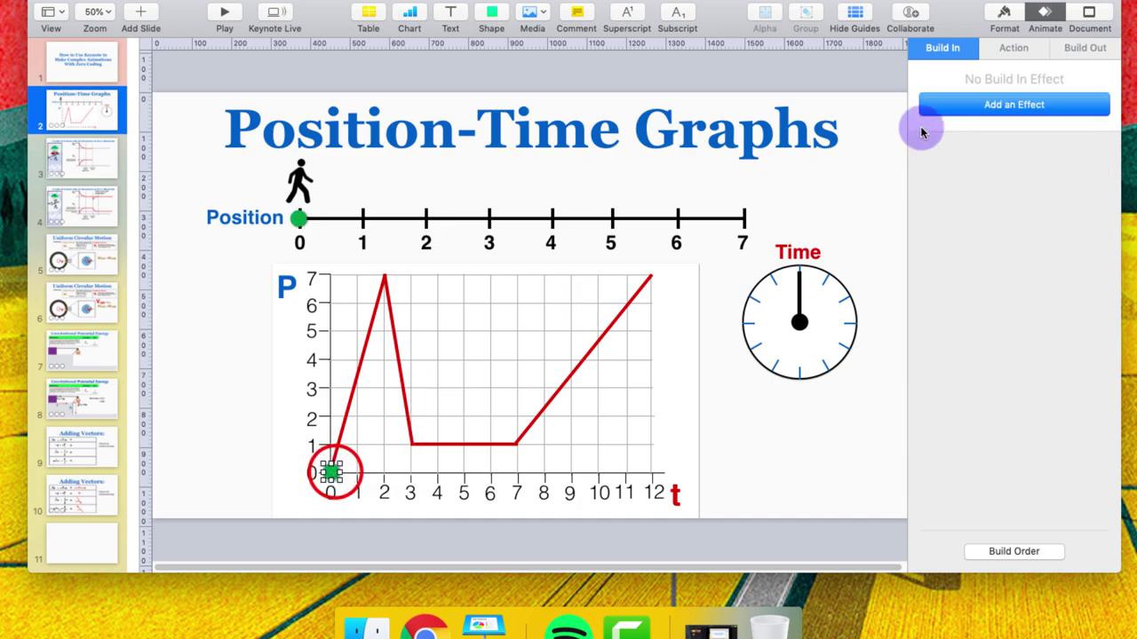
pyautogui.click(962, 104)
pyautogui.click(993, 185)
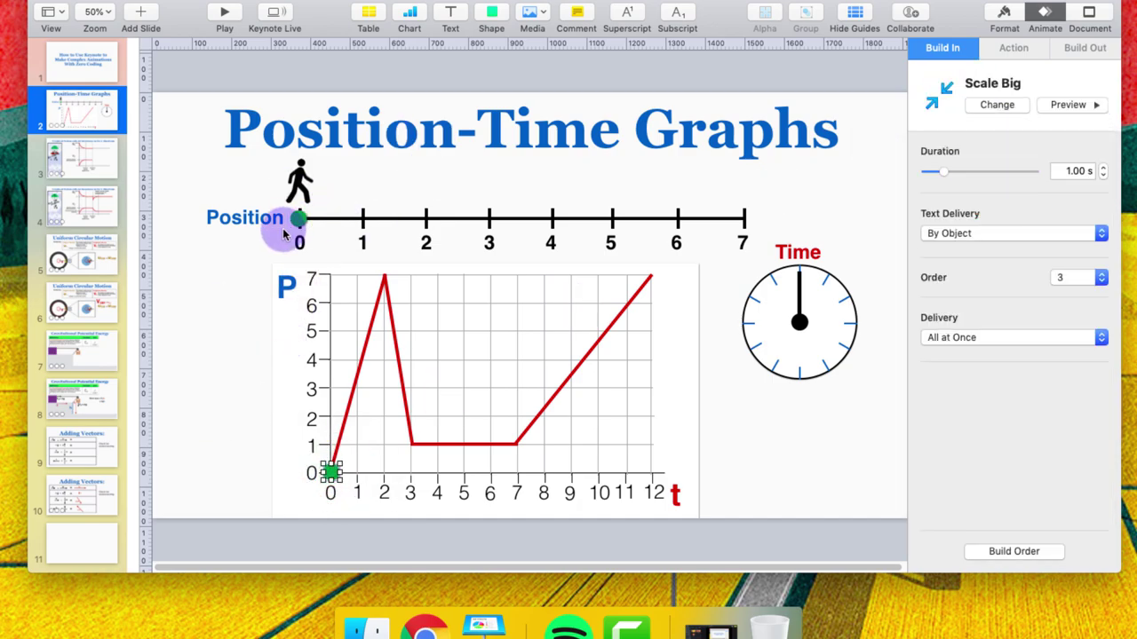
# Step: Compare the build-in settings of the two green circles by selecting each in turn
pyautogui.click(330, 471)
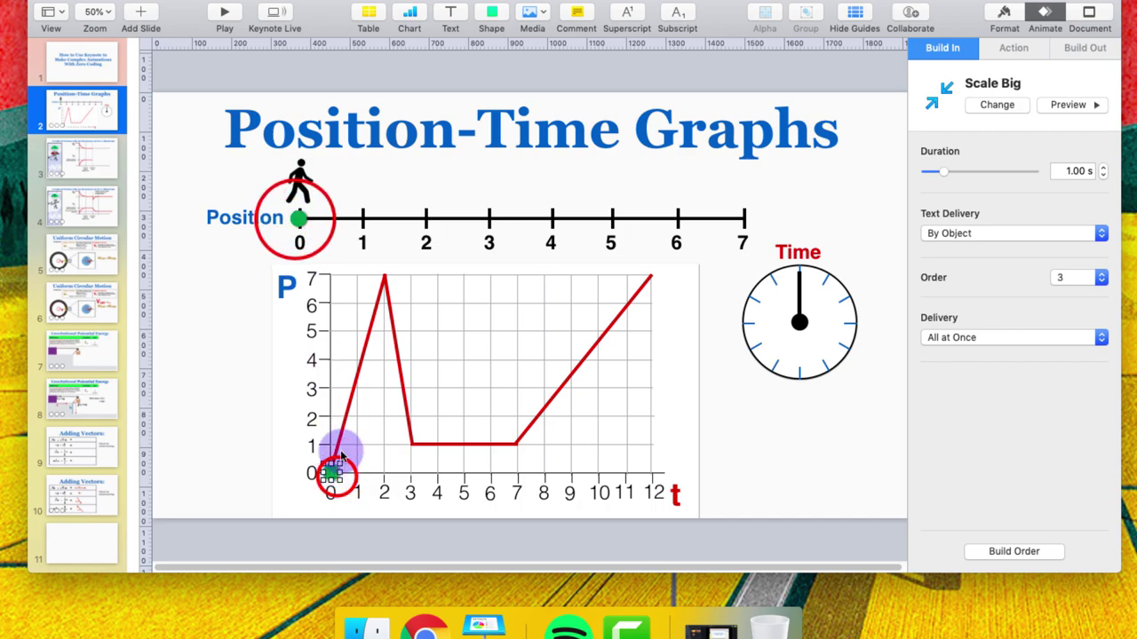
pyautogui.click(302, 218)
pyautogui.click(330, 470)
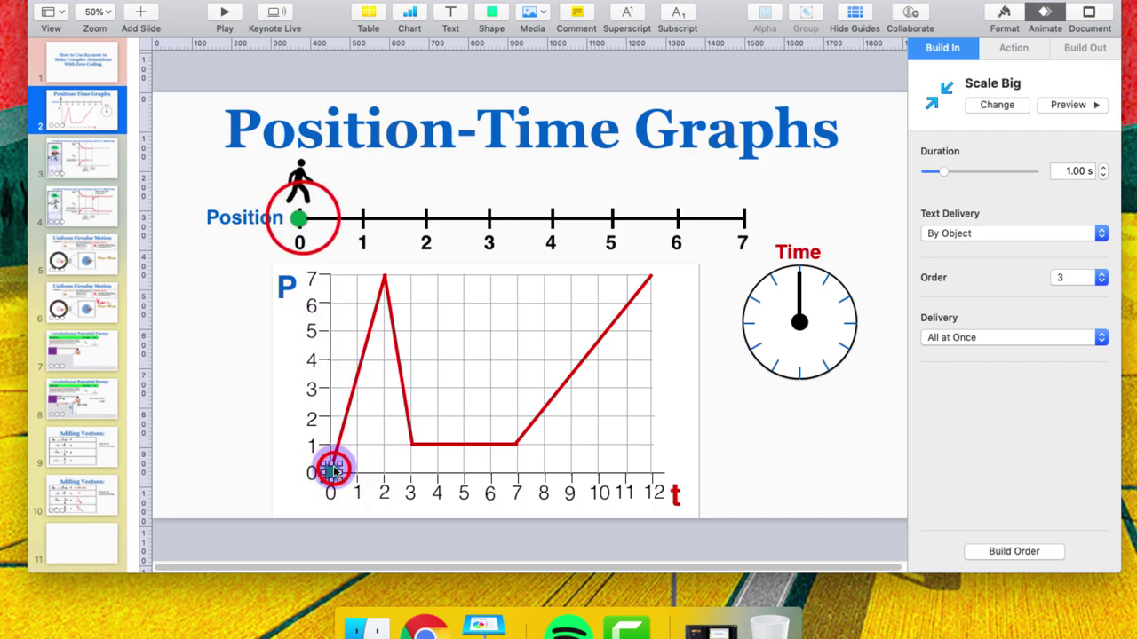
pyautogui.click(297, 220)
pyautogui.click(333, 481)
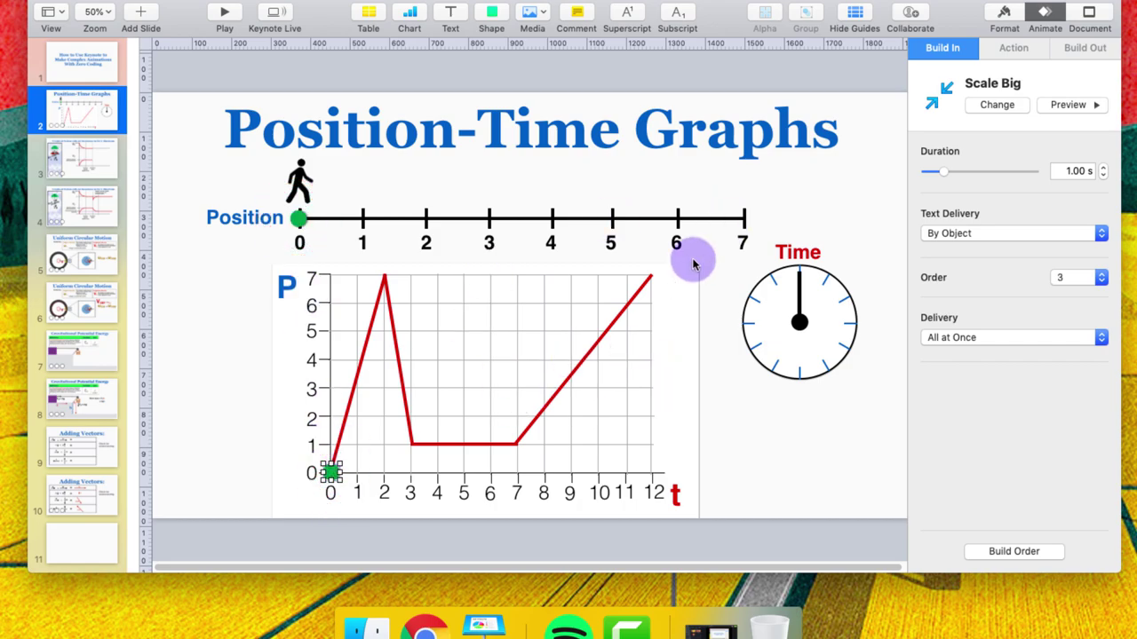
pyautogui.click(948, 51)
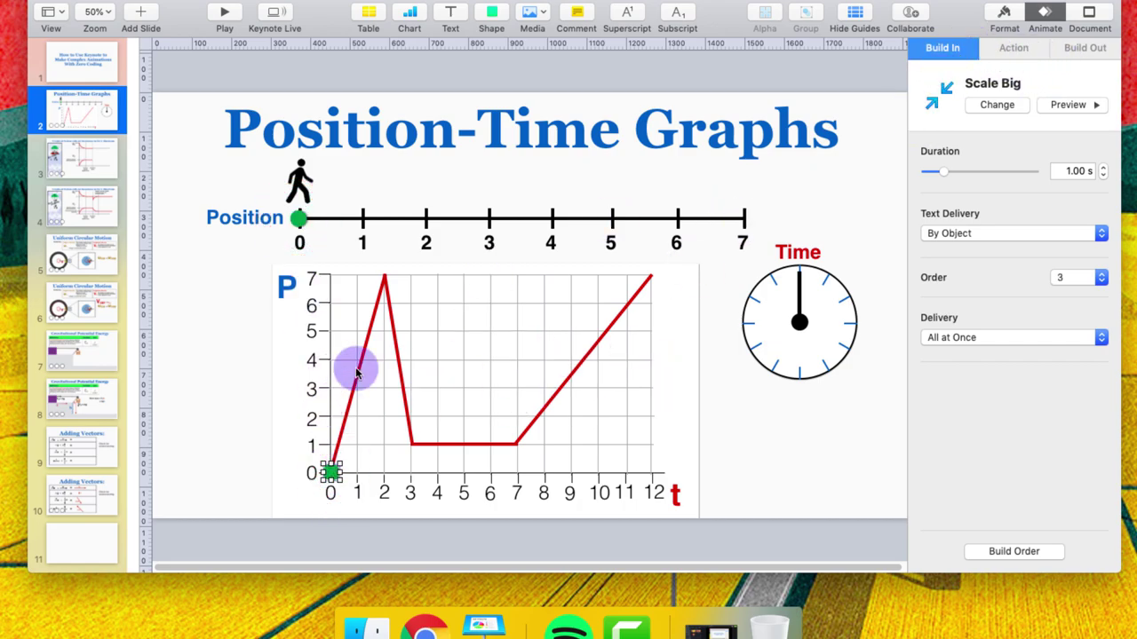
pyautogui.click(331, 472)
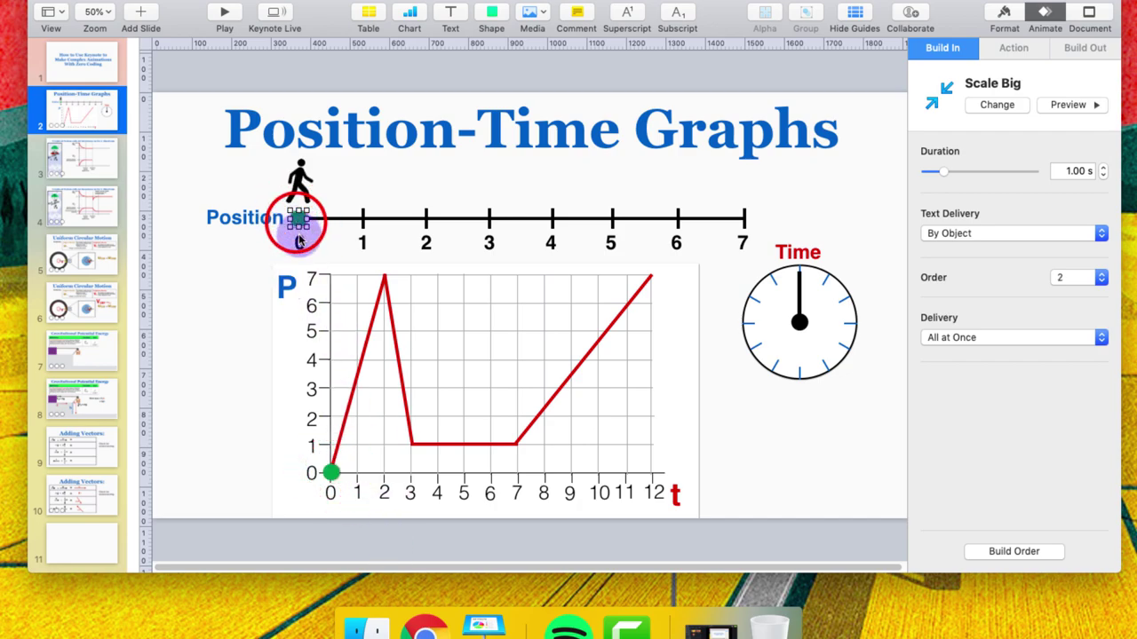
# Step: Open the slide's build order and preview the walking figure's and both circles' builds one at a time
pyautogui.click(1013, 552)
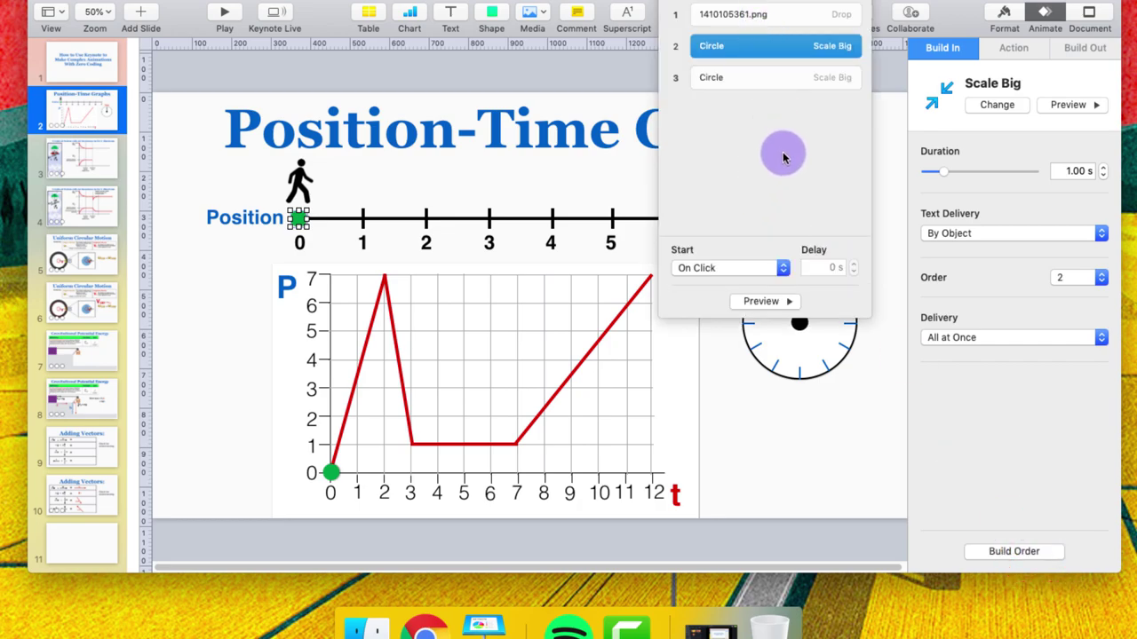
pyautogui.moveTo(826, 1); pyautogui.dragTo(968, 78)
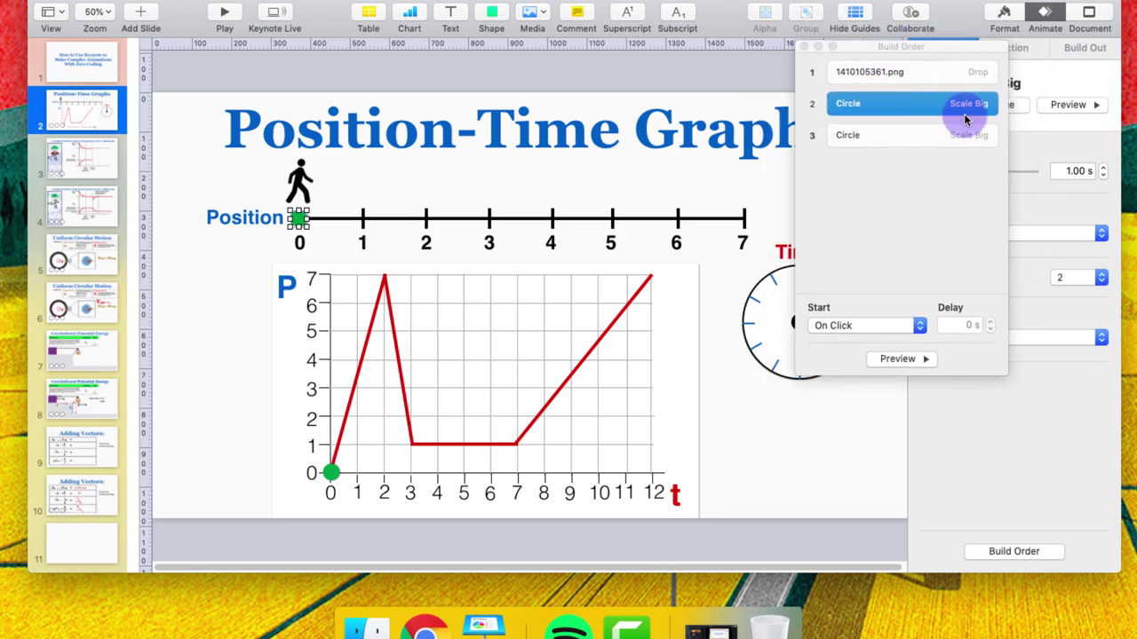
pyautogui.click(930, 72)
pyautogui.click(898, 360)
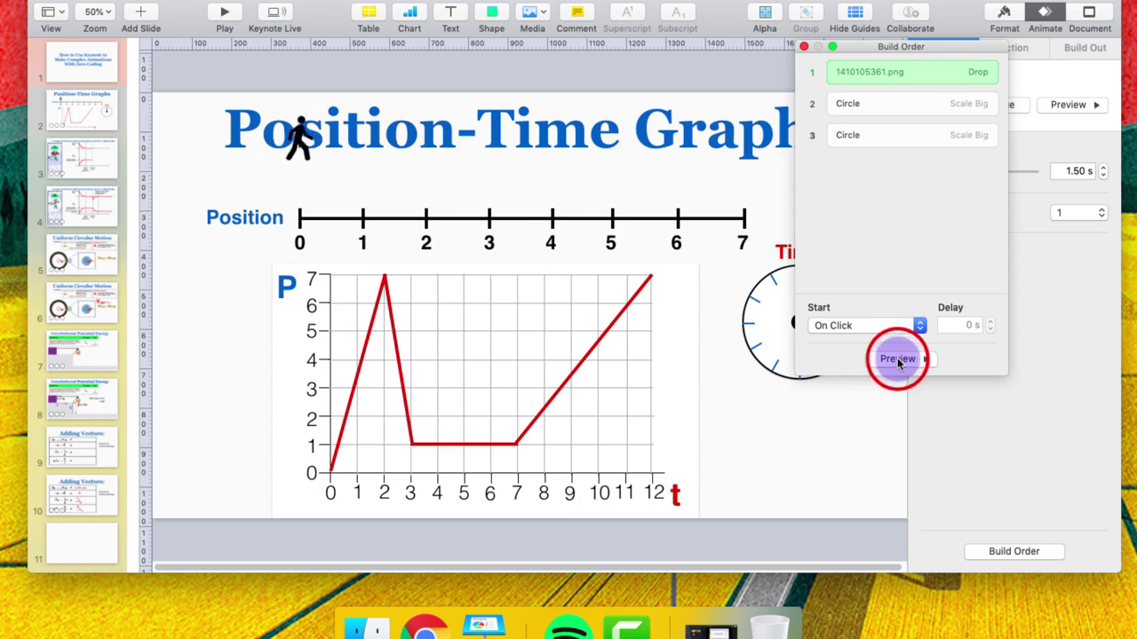
pyautogui.click(916, 103)
pyautogui.click(897, 358)
pyautogui.click(907, 134)
pyautogui.click(897, 359)
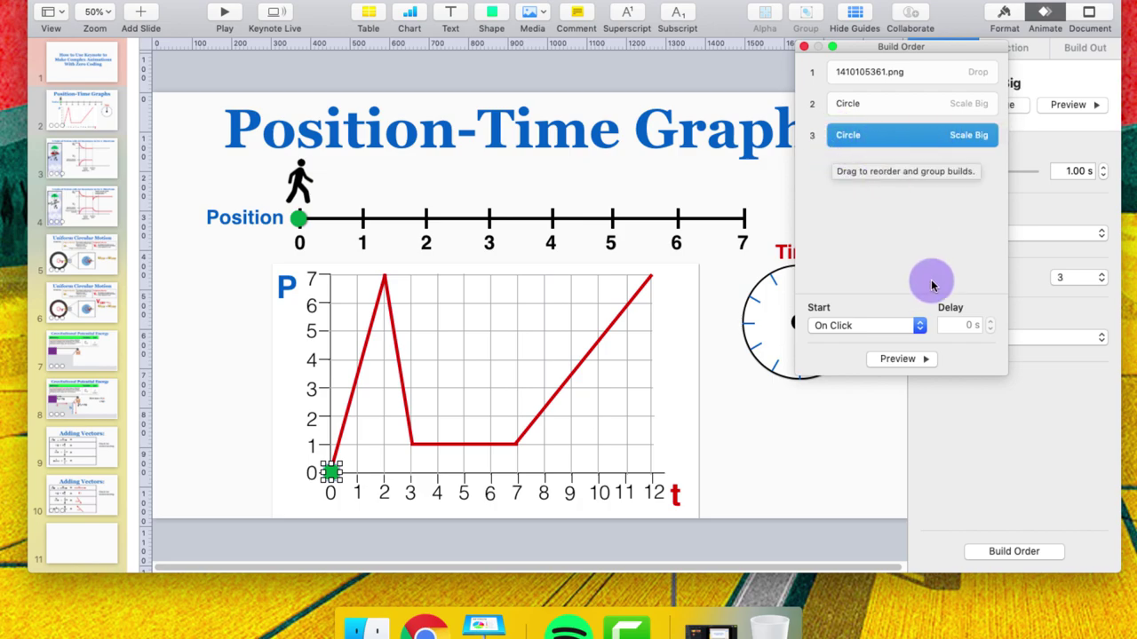
# Step: Review the builds in the build order and set the third build, the graph circle, to start With Build 2
pyautogui.click(901, 103)
pyautogui.click(903, 75)
pyautogui.click(907, 105)
pyautogui.click(902, 133)
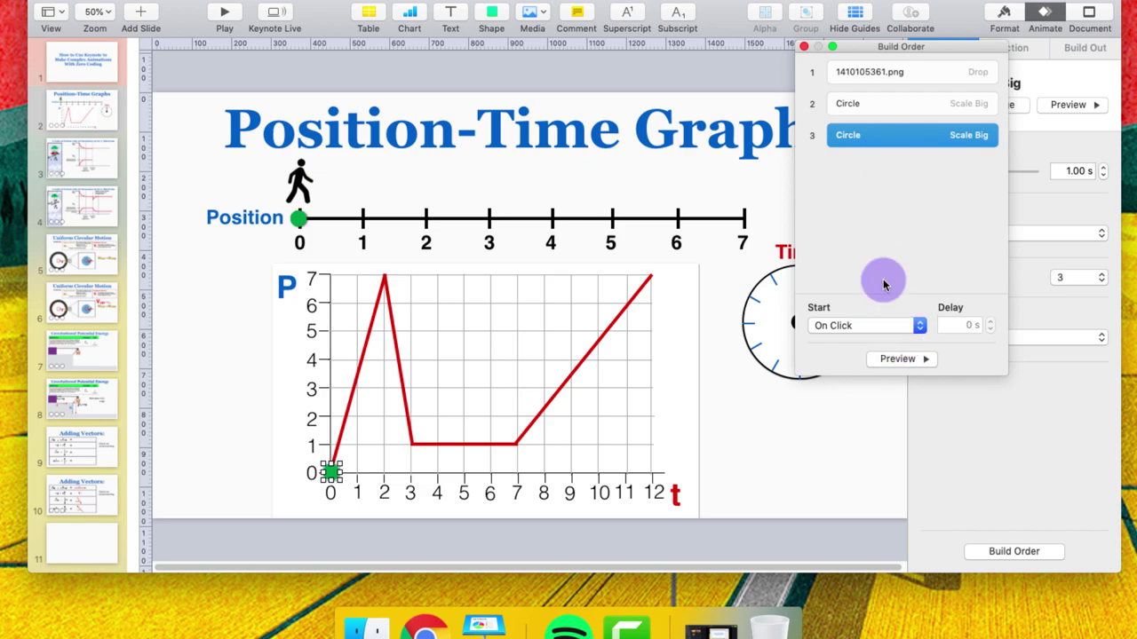
pyautogui.click(880, 329)
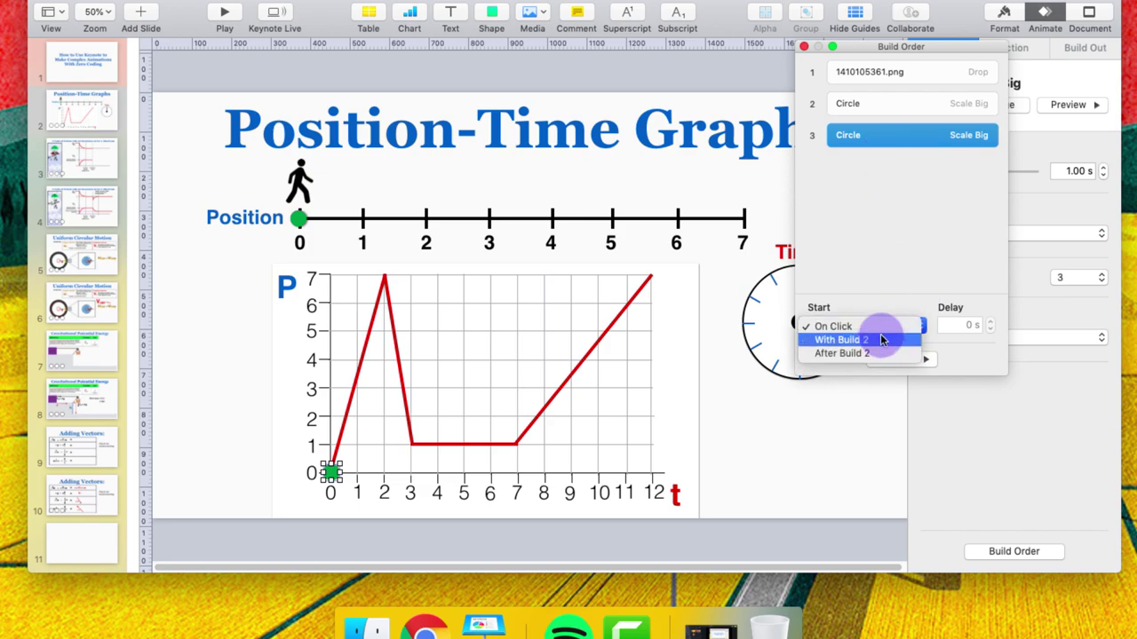
pyautogui.click(882, 340)
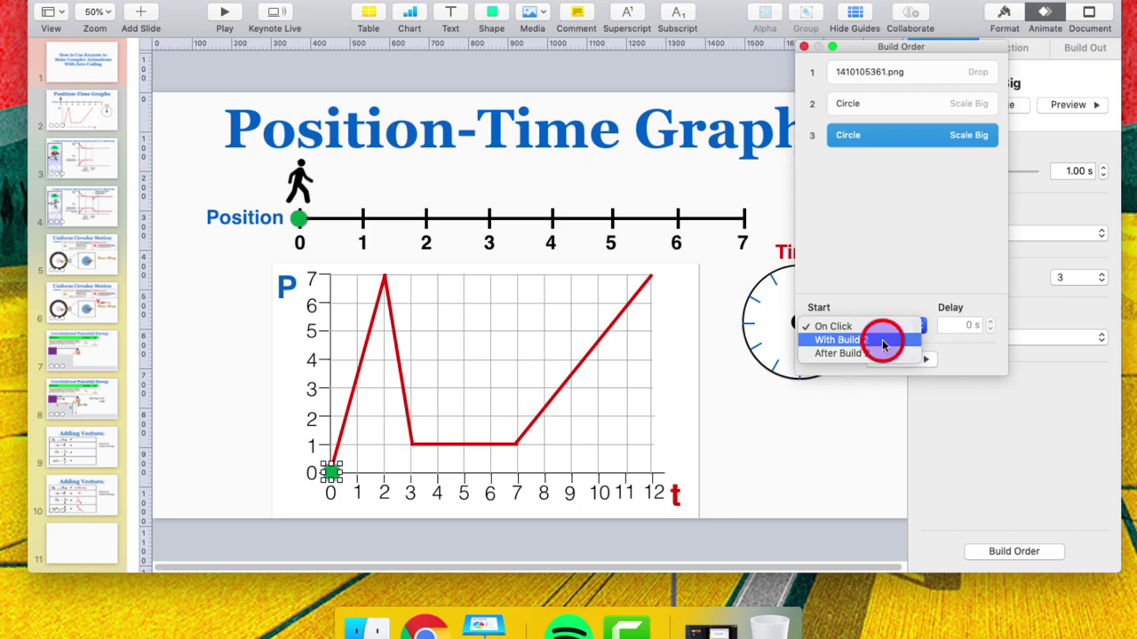
# Step: Change the start of the graph circle's build to After Build 2
pyautogui.click(882, 104)
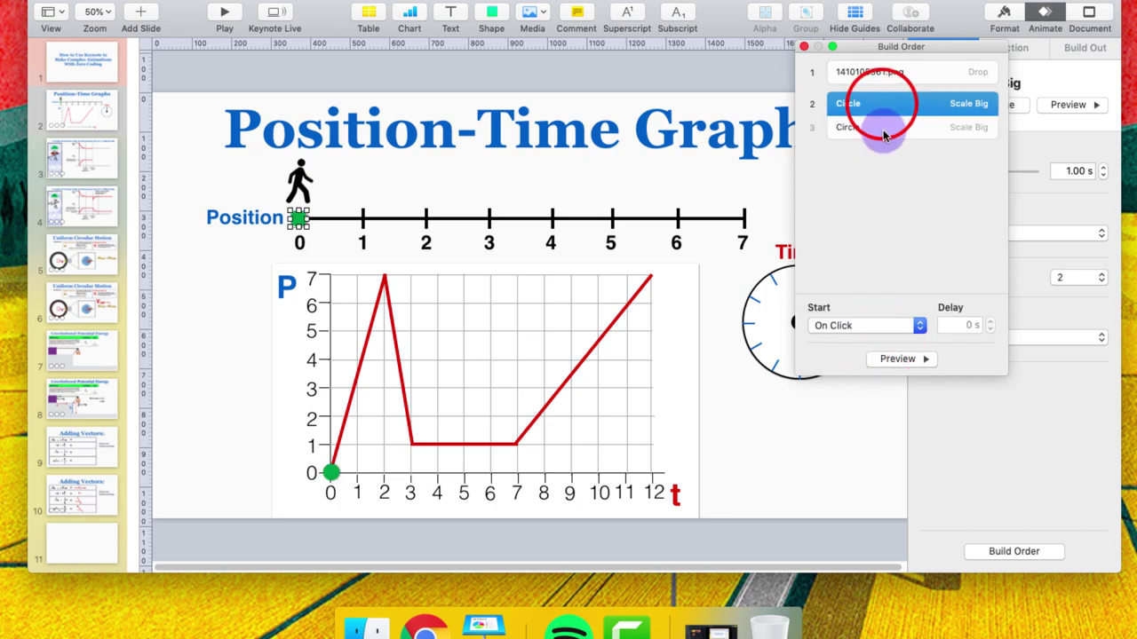
pyautogui.click(883, 127)
pyautogui.click(877, 319)
pyautogui.click(877, 353)
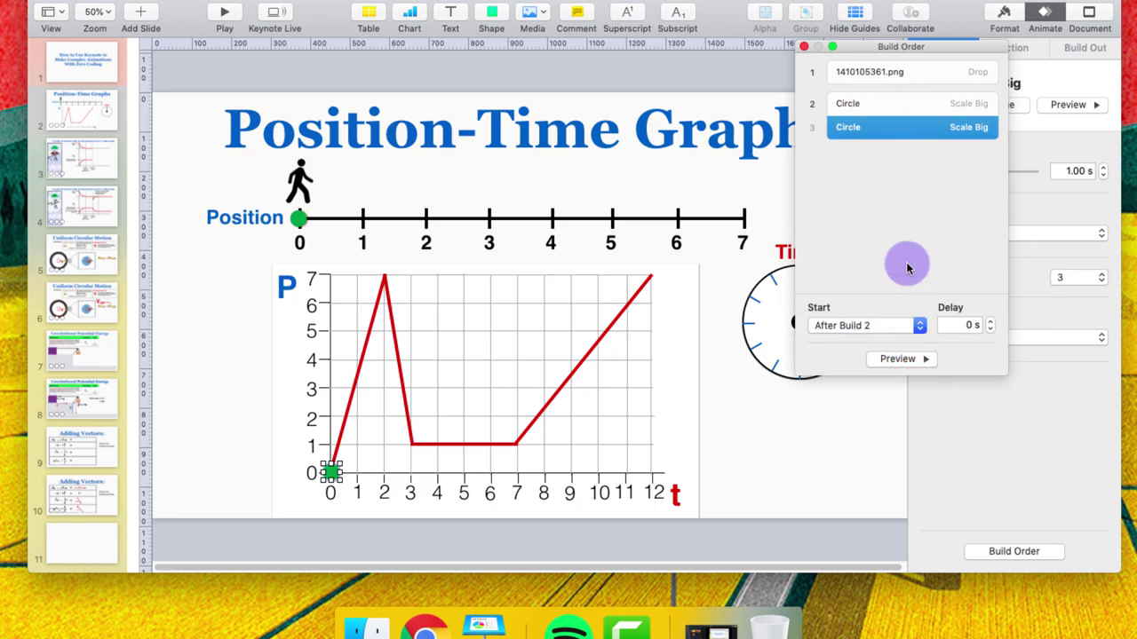
# Step: Preview the position-line circle's build followed by the graph circle's build from the build order
pyautogui.click(919, 112)
pyautogui.click(918, 169)
pyautogui.click(906, 127)
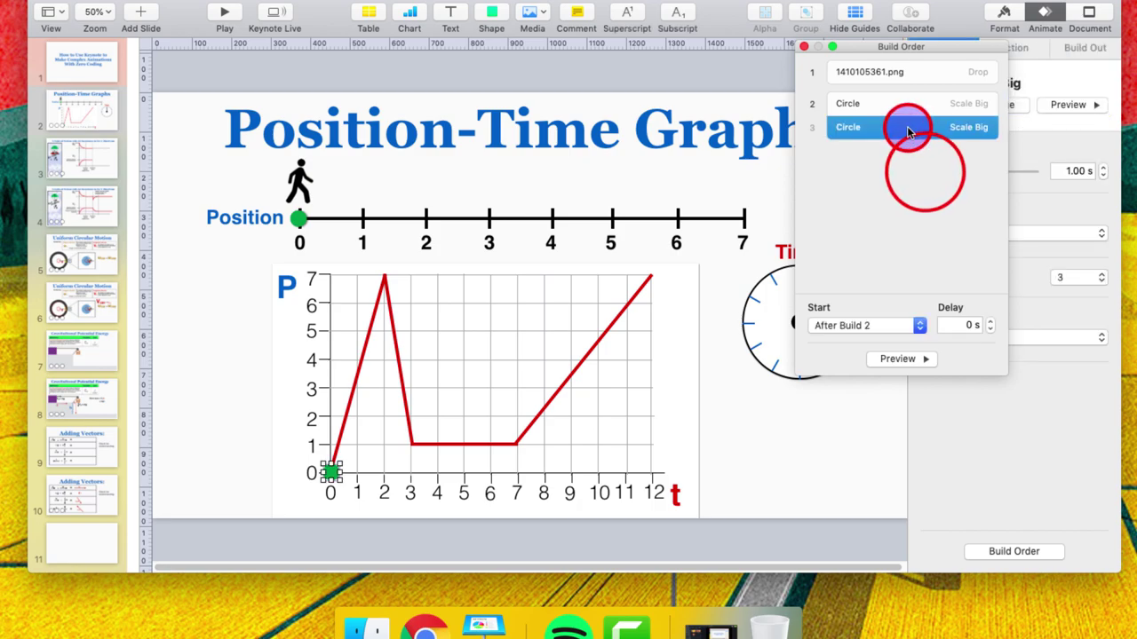
pyautogui.click(900, 106)
pyautogui.click(918, 188)
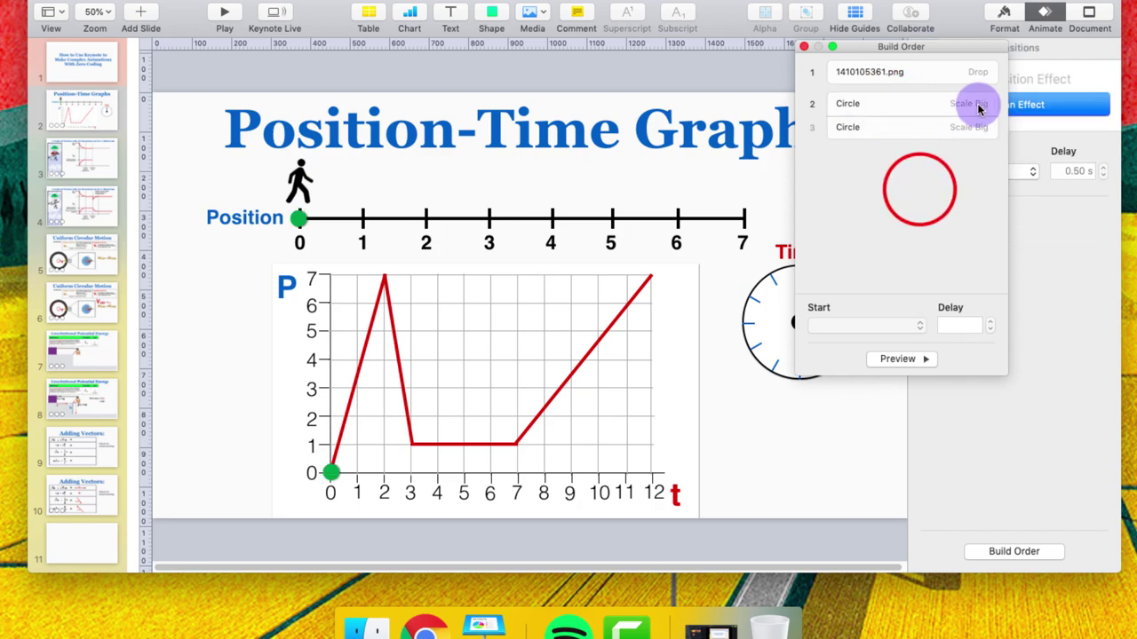
pyautogui.click(908, 105)
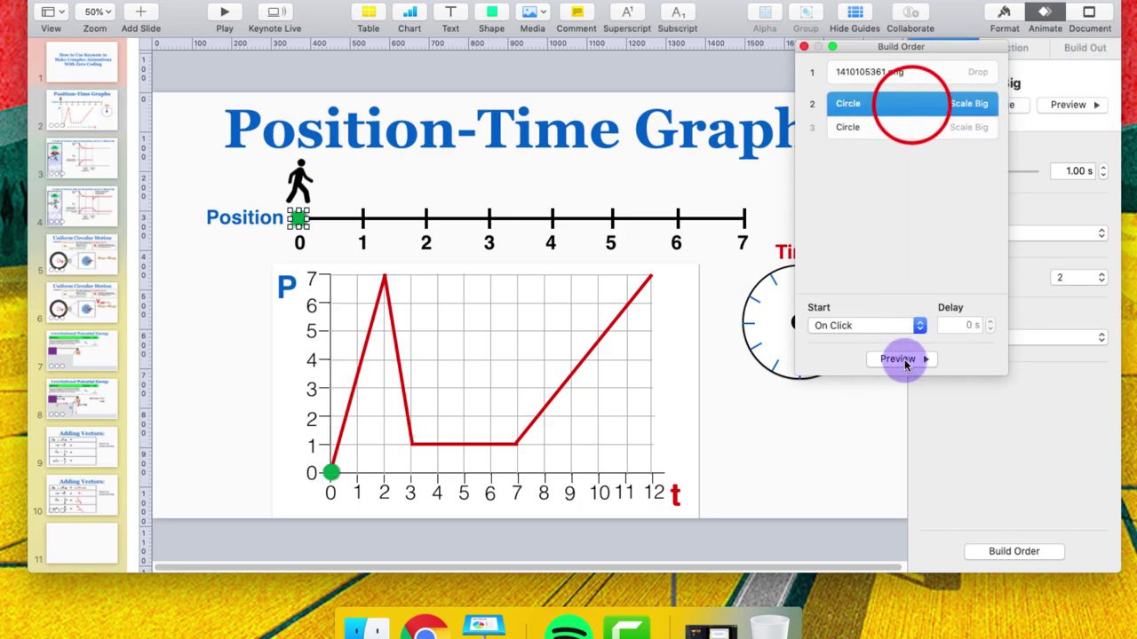
pyautogui.click(904, 360)
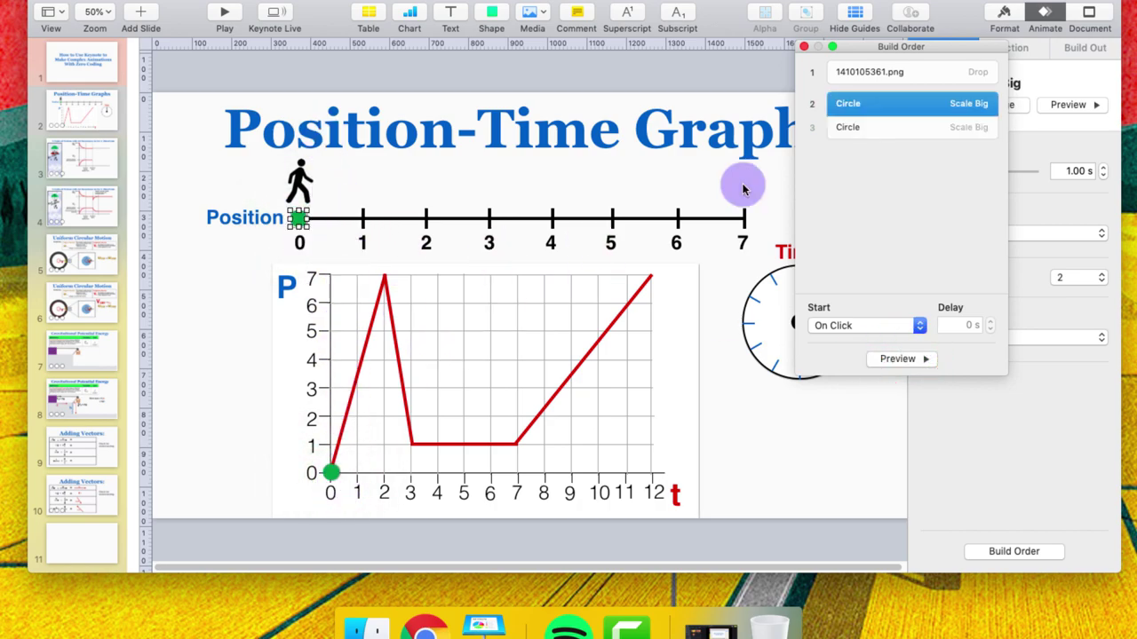
# Step: Set the graph circle's build to start With Build 2 and preview it
pyautogui.click(944, 129)
pyautogui.click(870, 325)
pyautogui.click(879, 341)
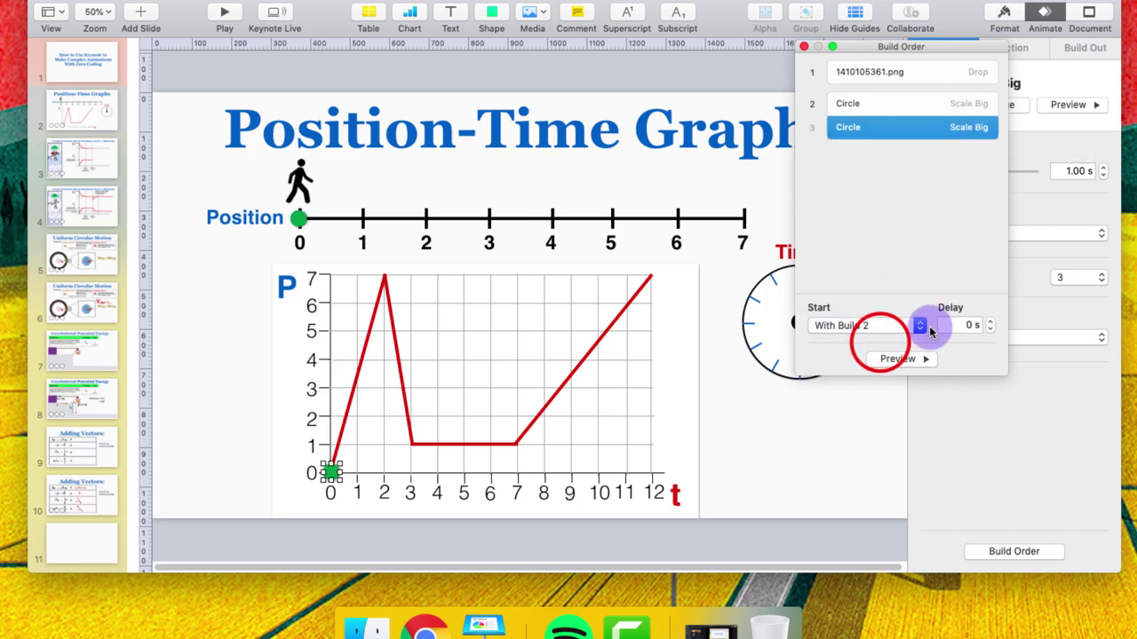
pyautogui.click(922, 360)
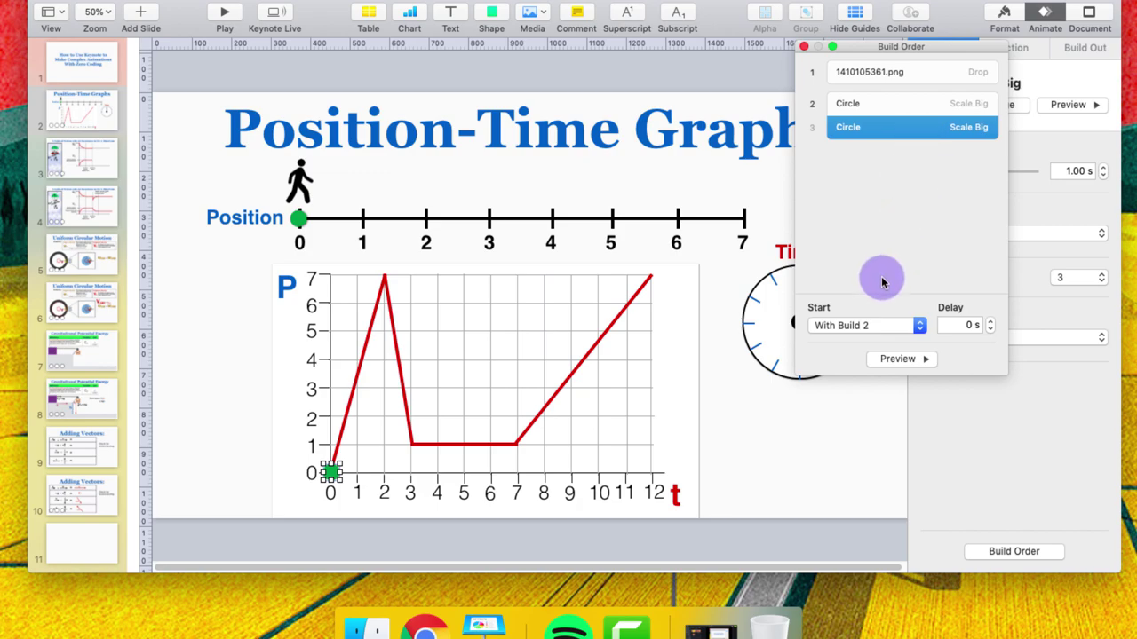
# Step: Set the graph circle's build to start On Click and close the build order
pyautogui.click(877, 325)
pyautogui.click(884, 316)
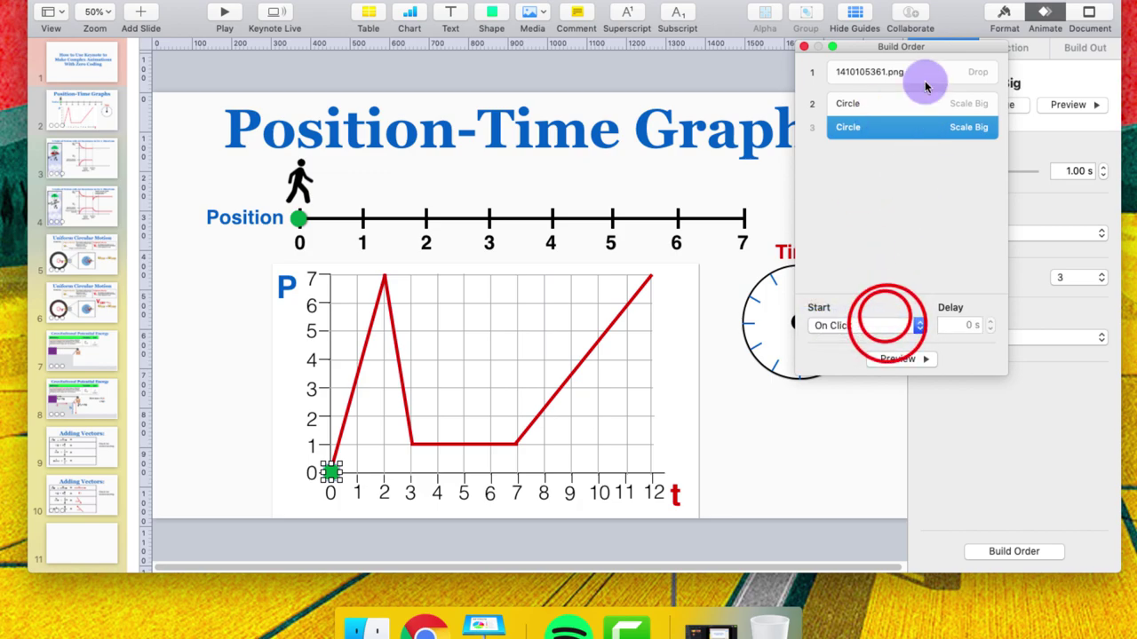
pyautogui.click(804, 46)
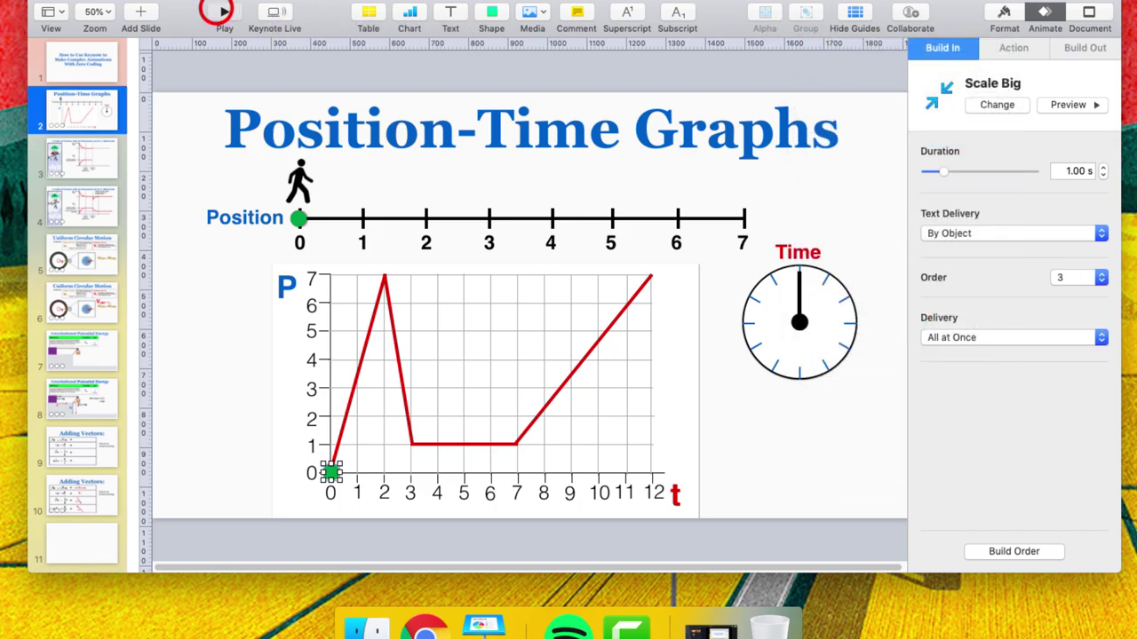
# Step: Play the slideshow from the Position-Time Graphs slide and advance to its first build
pyautogui.click(218, 11)
pyautogui.click(490, 188)
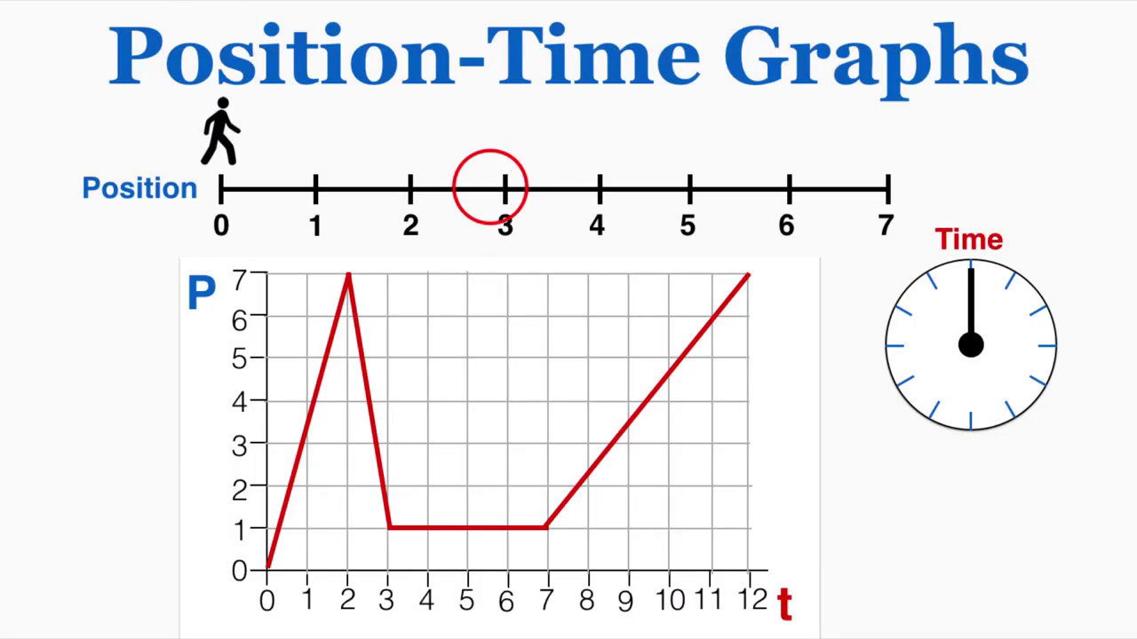
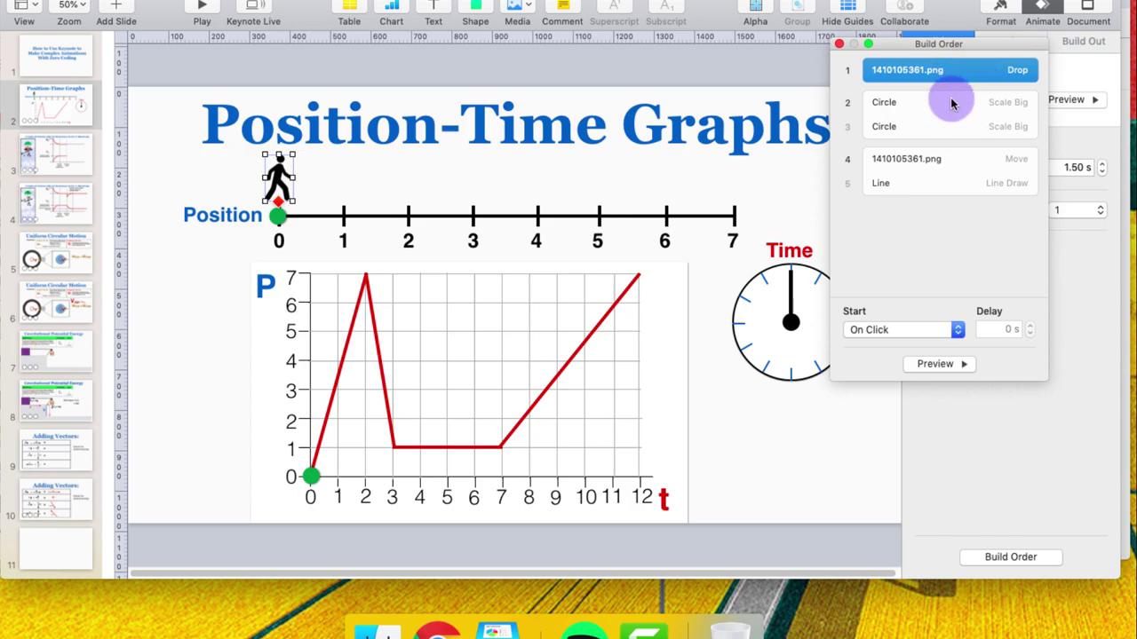
# Step: Review the graph circle's, walking figure's Move and graph line's Line Draw builds in the build order, and close it
pyautogui.moveTo(952, 104); pyautogui.dragTo(952, 126)
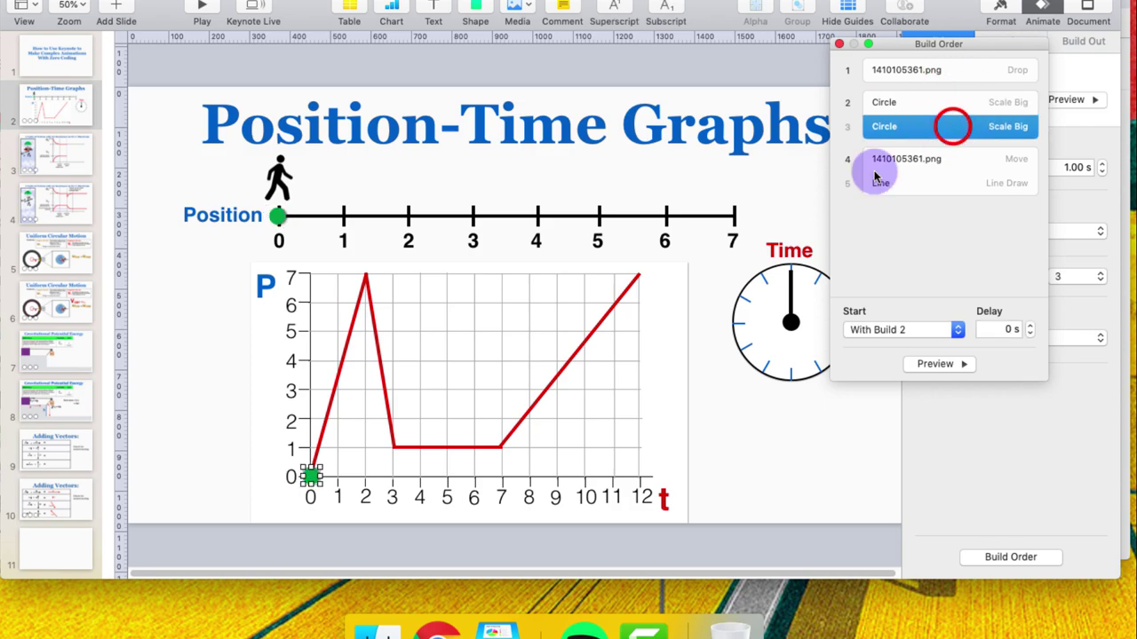
pyautogui.click(932, 158)
pyautogui.click(932, 183)
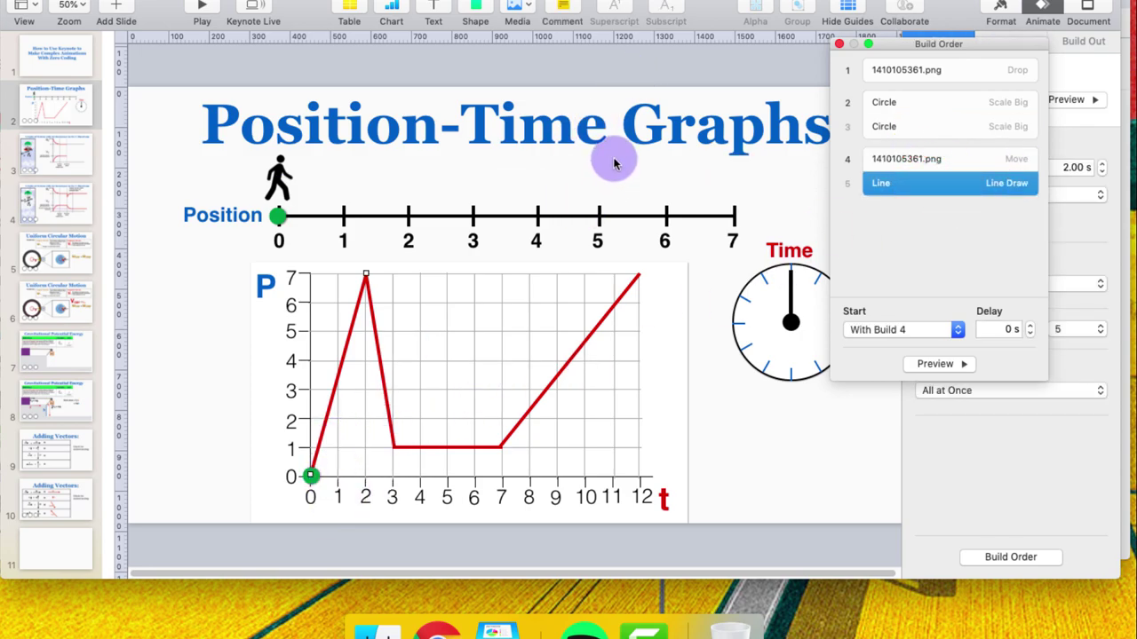
pyautogui.click(840, 44)
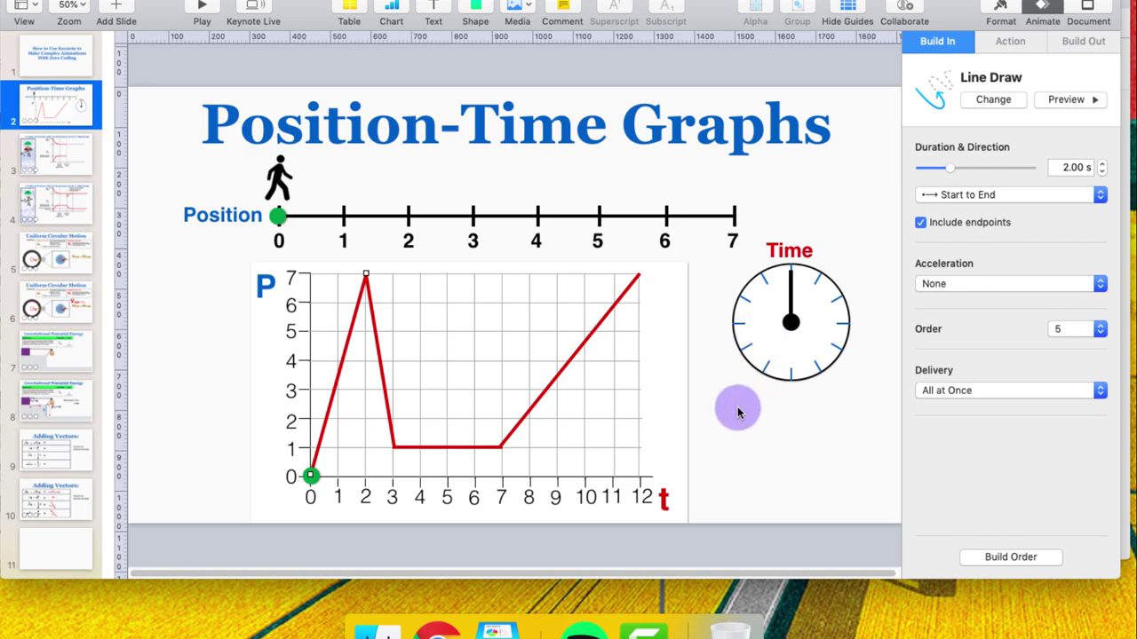
# Step: Add a Rotate action to the clock hand and reposition its end ghost so the hand's base meets the clock centre
pyautogui.click(790, 284)
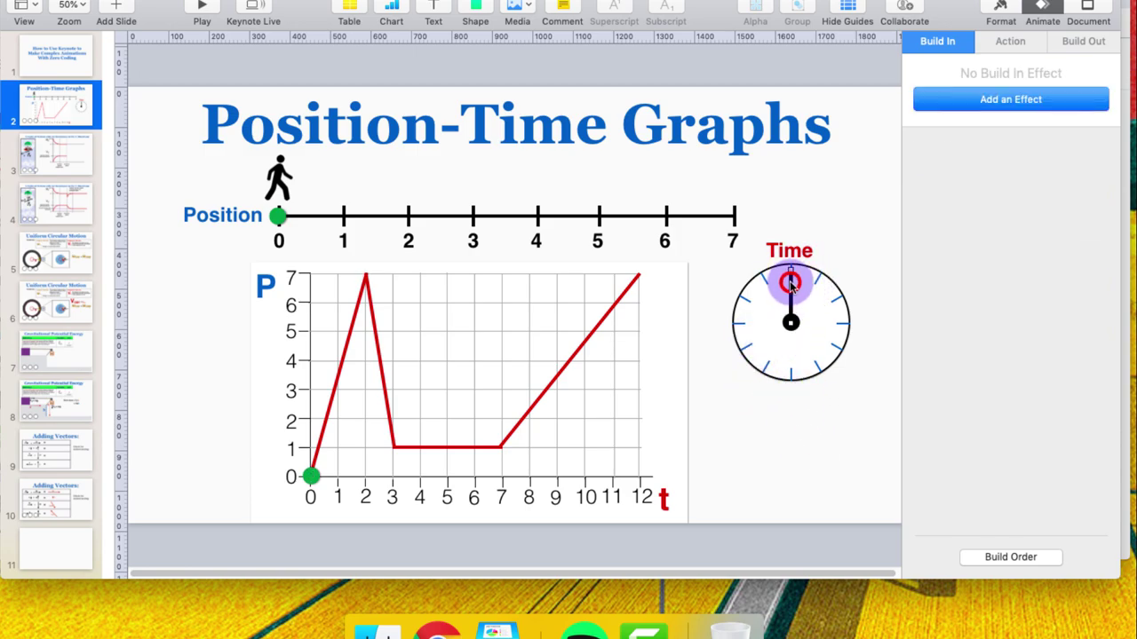
pyautogui.moveTo(791, 268); pyautogui.dragTo(801, 277)
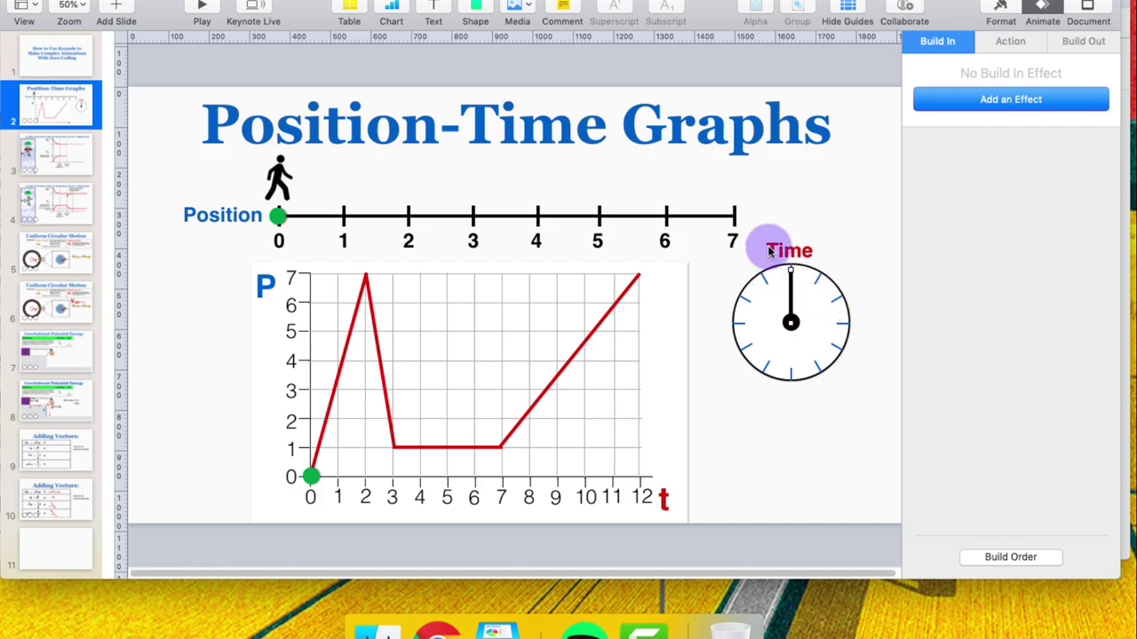
pyautogui.click(1010, 41)
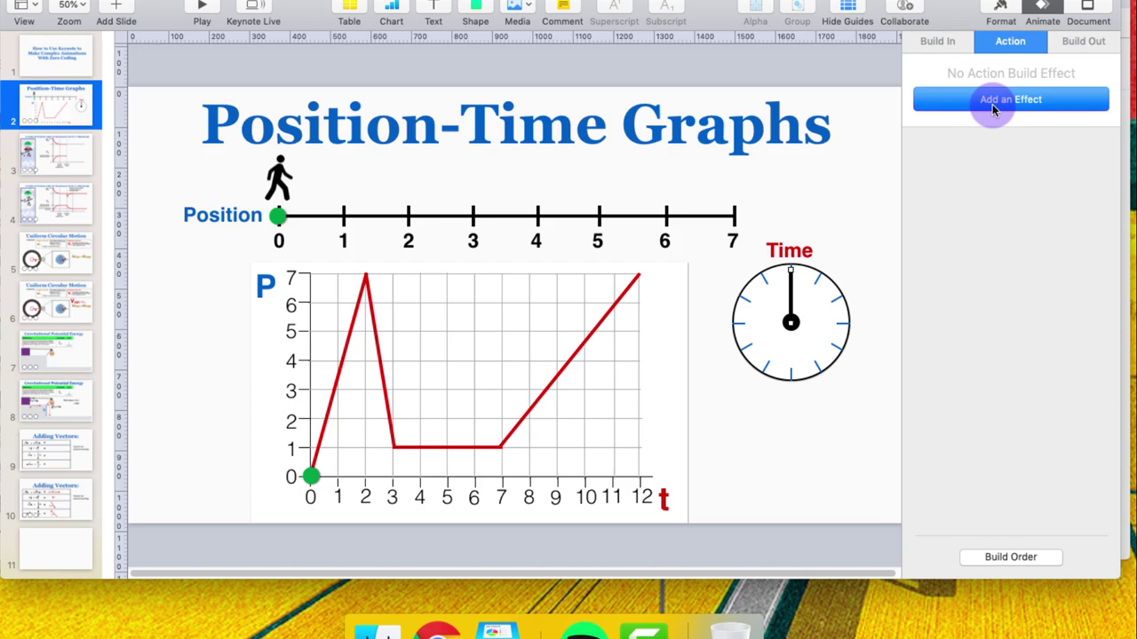
pyautogui.click(994, 100)
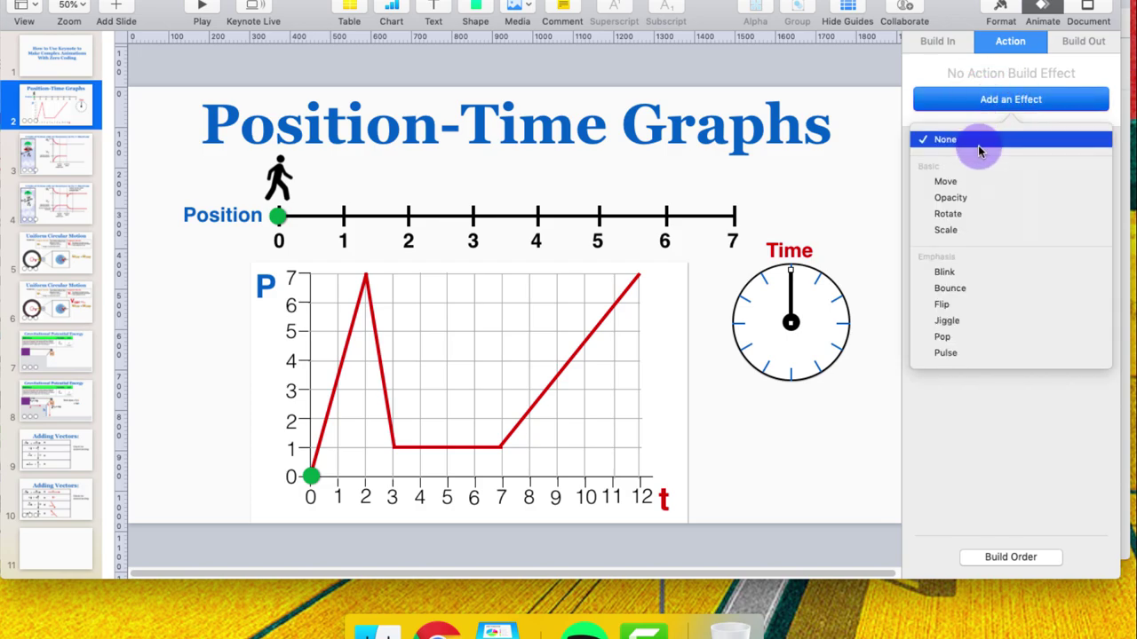
pyautogui.click(977, 213)
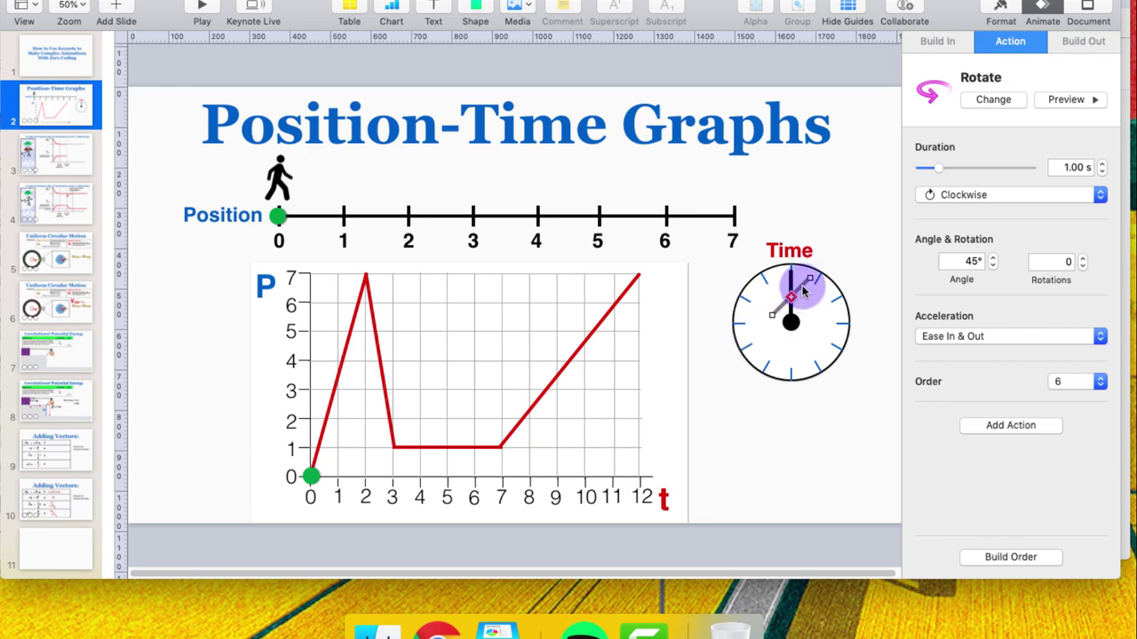
pyautogui.moveTo(808, 289); pyautogui.dragTo(817, 293)
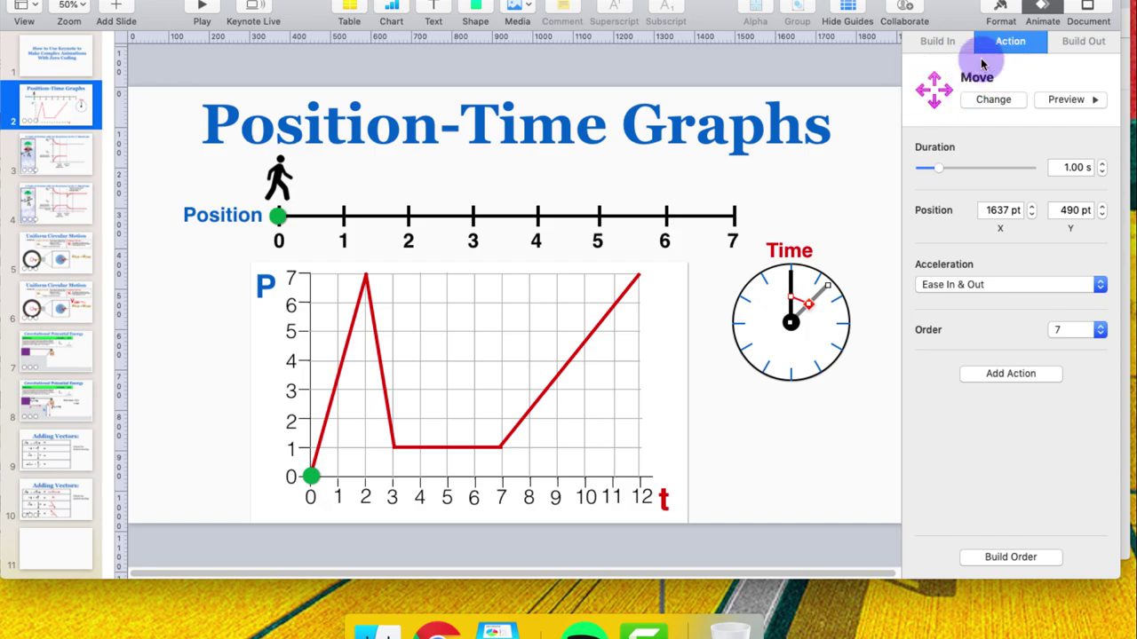
# Step: Open the build order, compare the clock hand's Rotate and Move builds, and place the window clear of the clock
pyautogui.click(996, 561)
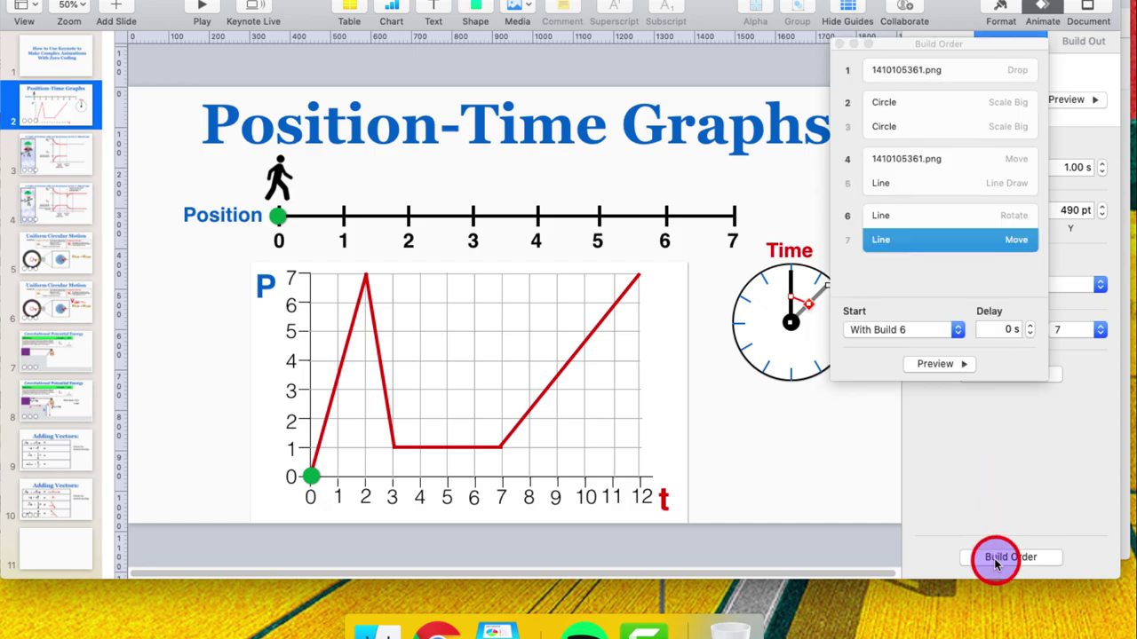
pyautogui.click(961, 151)
pyautogui.click(972, 216)
pyautogui.click(973, 233)
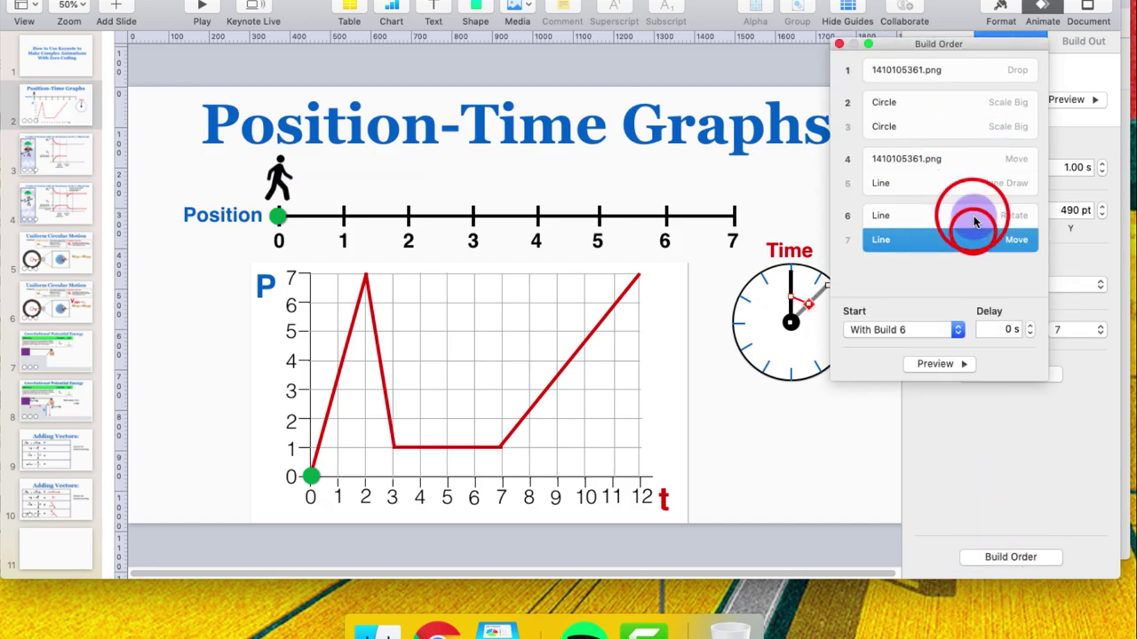
pyautogui.click(972, 222)
pyautogui.click(974, 234)
pyautogui.click(974, 222)
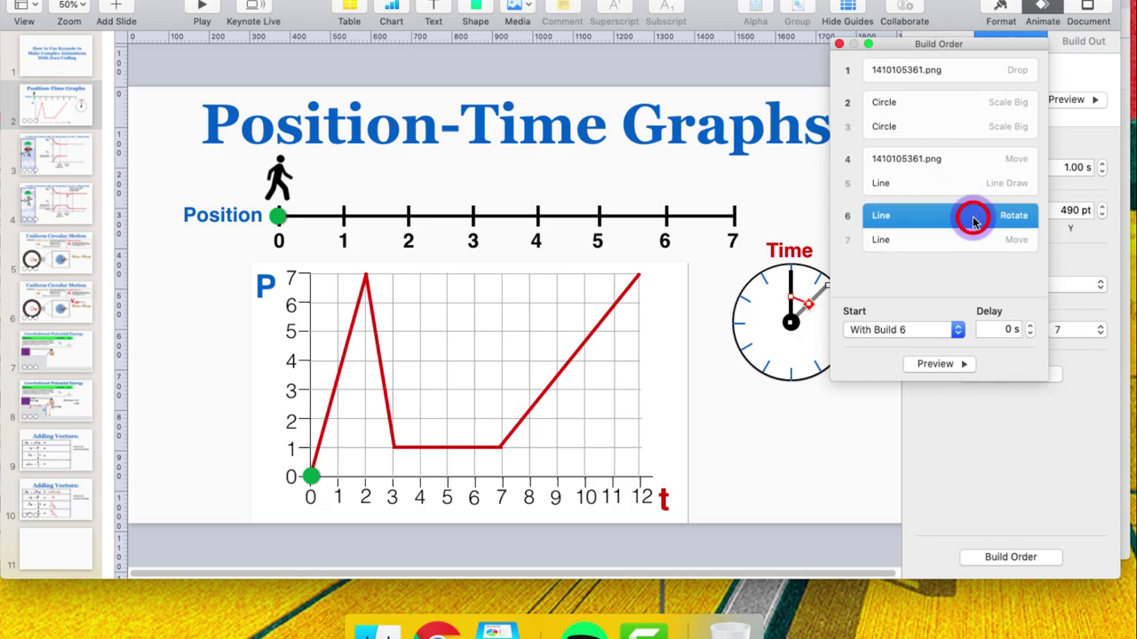
pyautogui.click(975, 236)
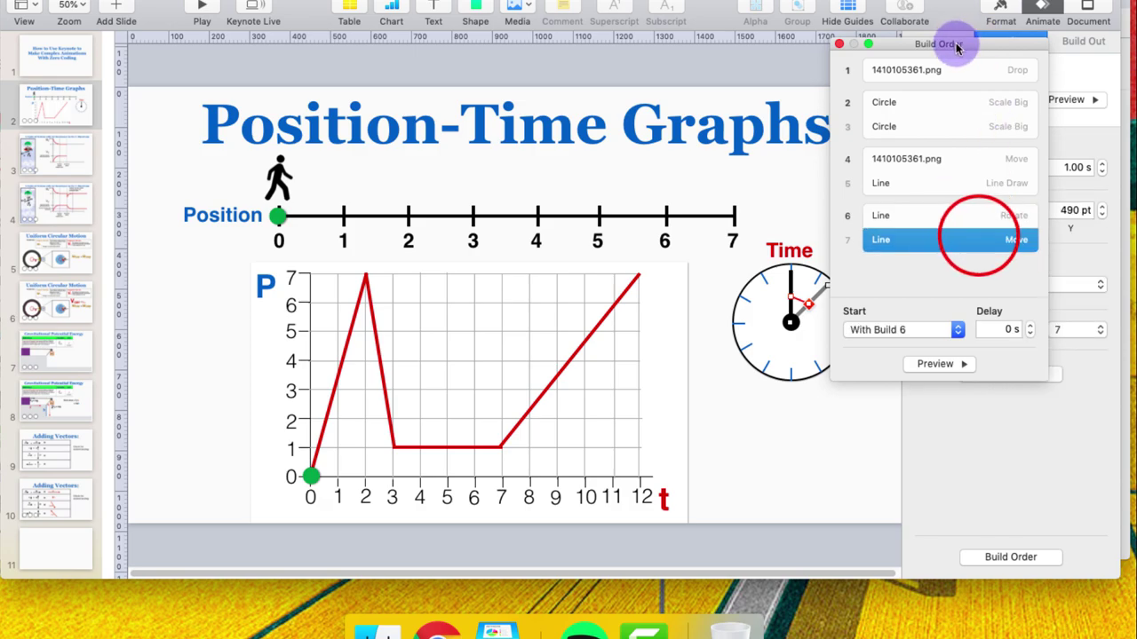
pyautogui.moveTo(944, 43); pyautogui.dragTo(410, 45)
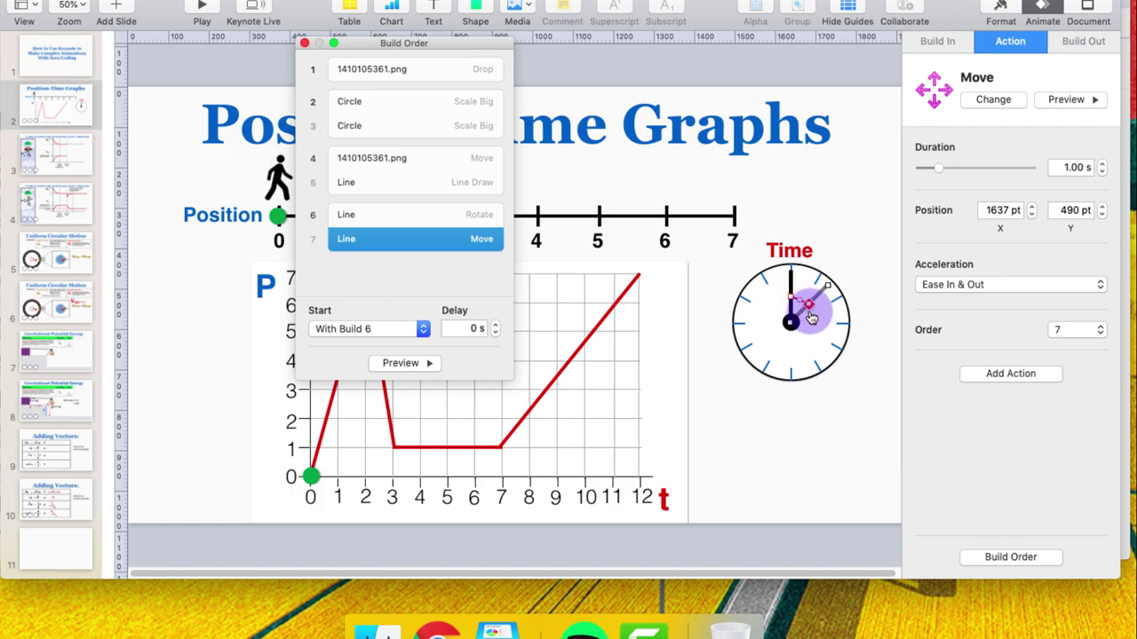
# Step: Set the clock hand's Rotate angle to 60° and realign its end ghost with the clock centre
pyautogui.click(453, 215)
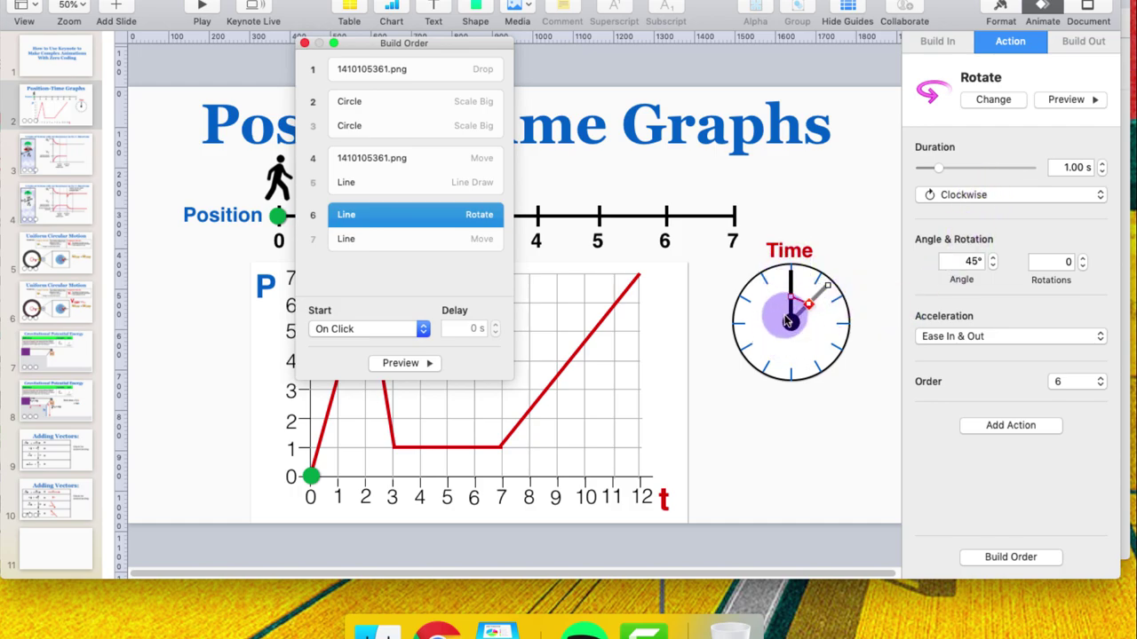
pyautogui.click(974, 260)
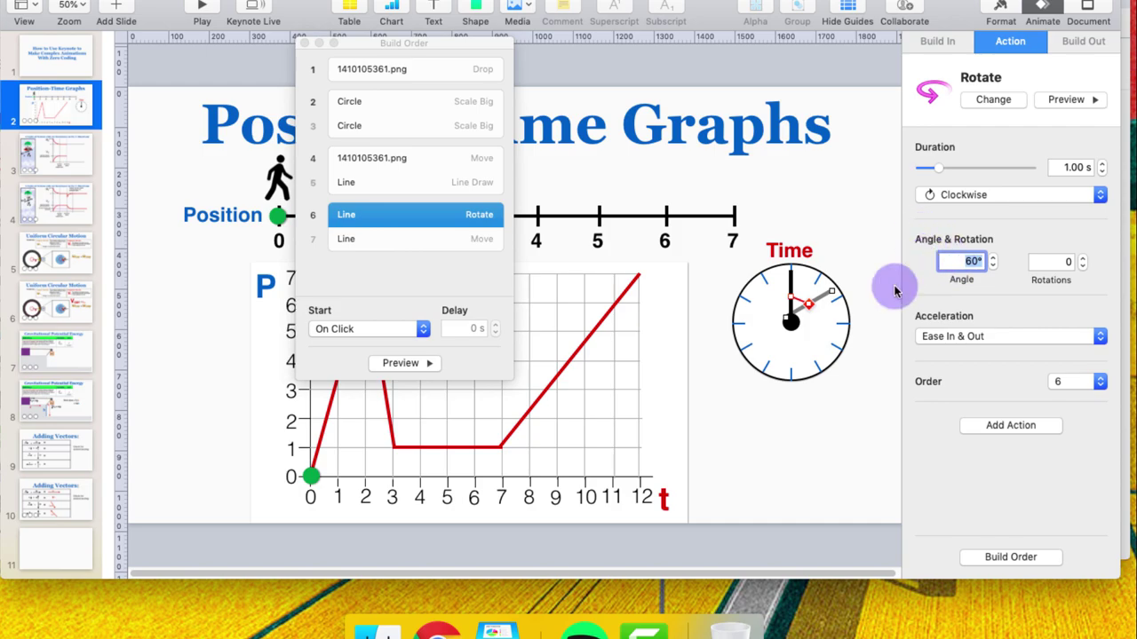
pyautogui.click(822, 303)
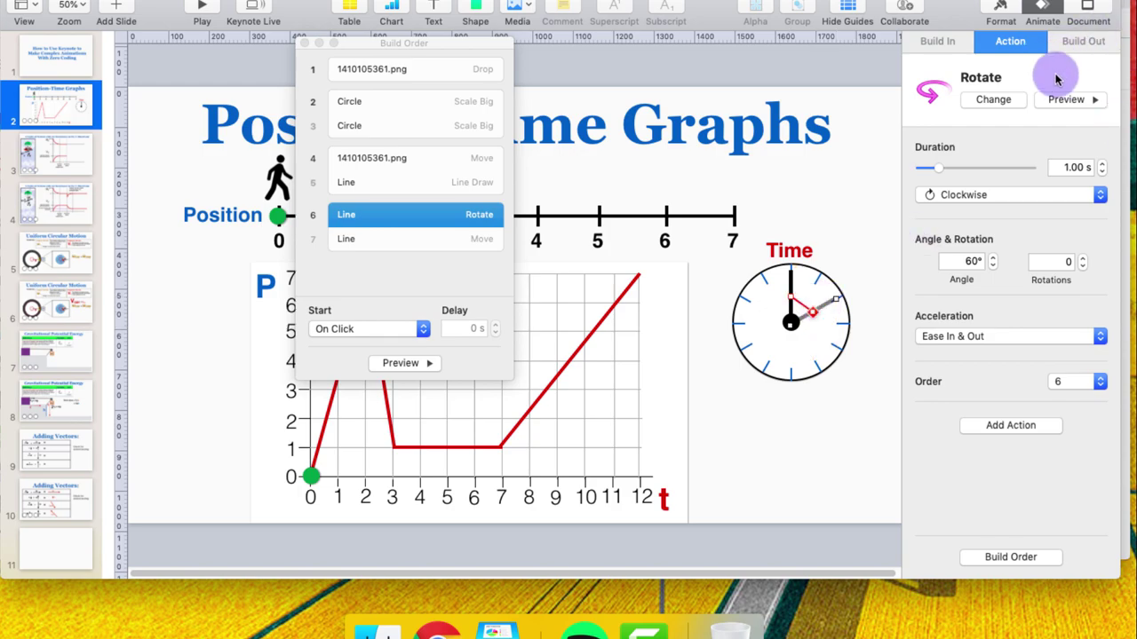
# Step: Bend the clock hand's motion path into an arc, previewing the animation before and after
pyautogui.click(1072, 99)
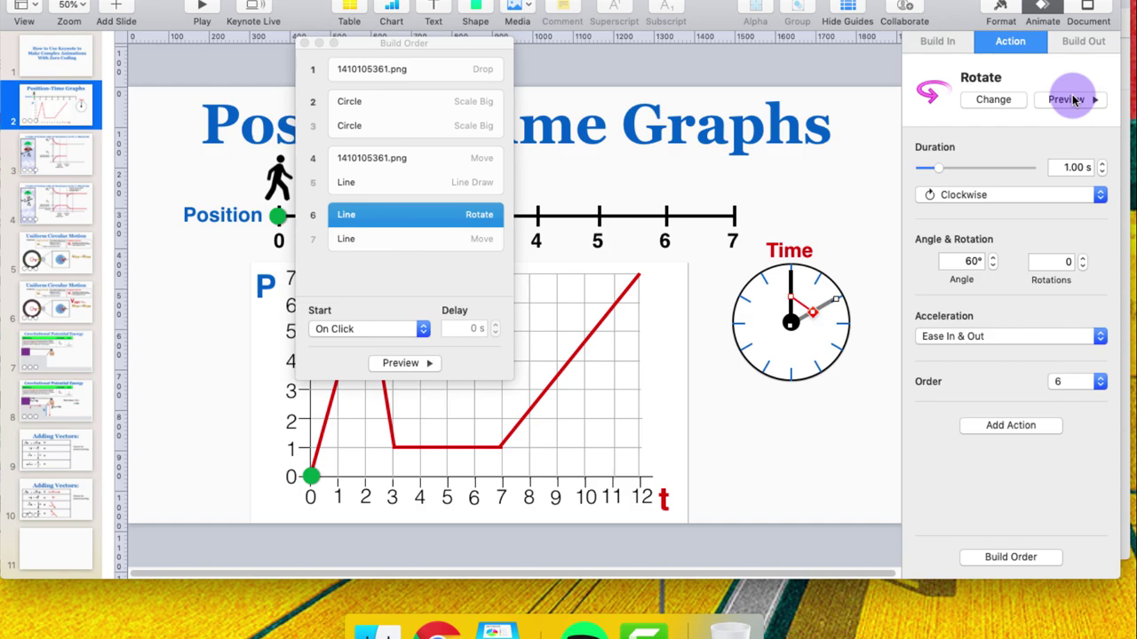
pyautogui.click(1072, 99)
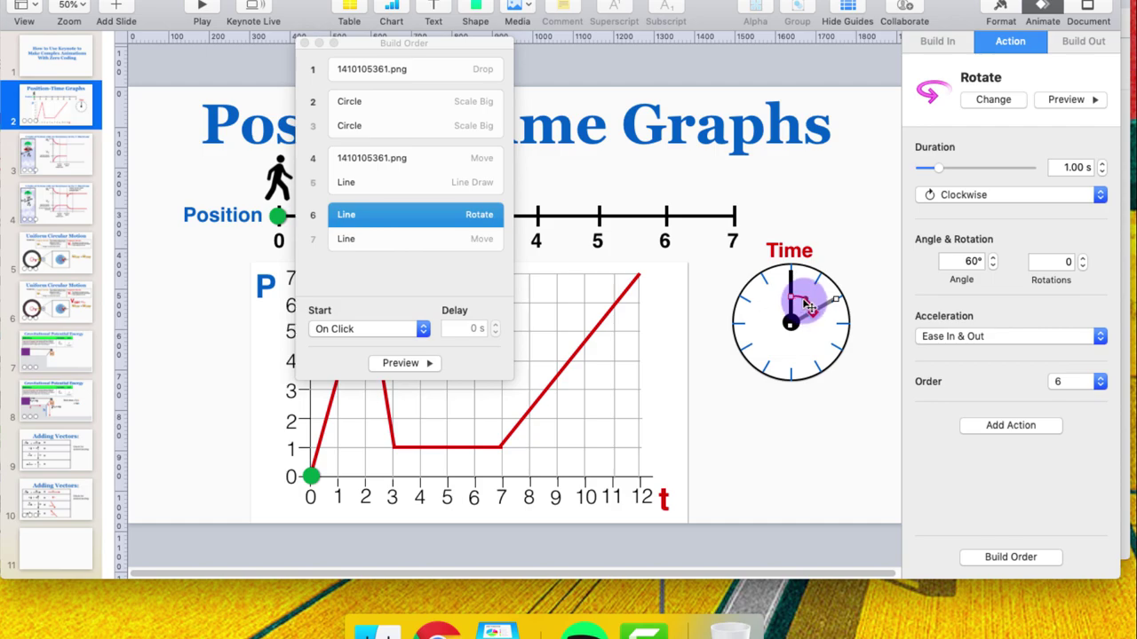
pyautogui.click(1072, 100)
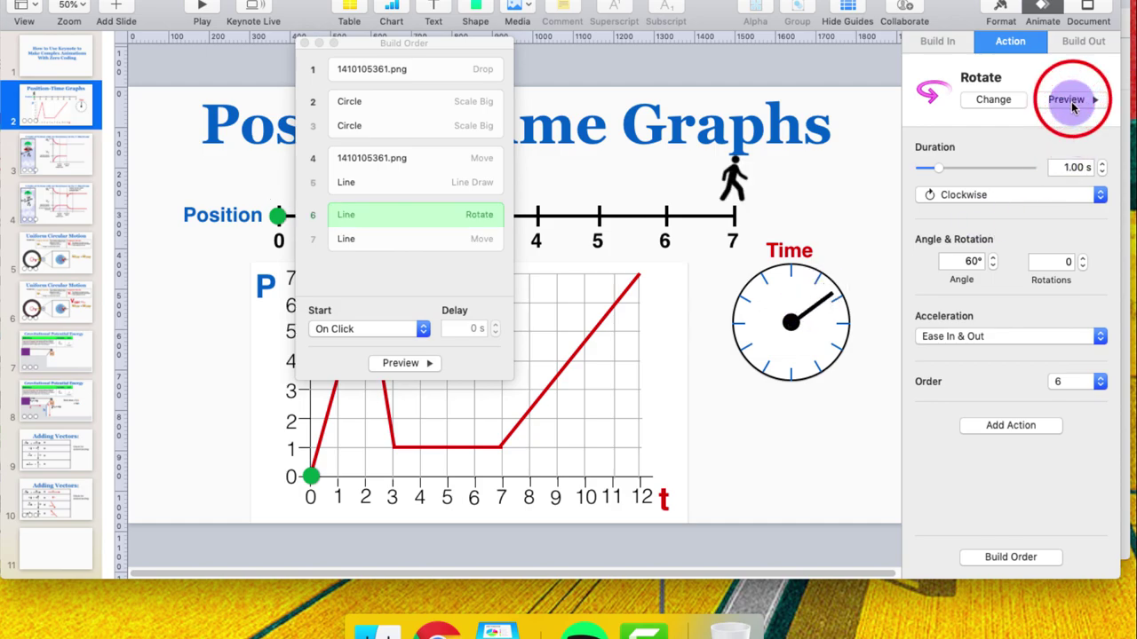
pyautogui.click(1072, 101)
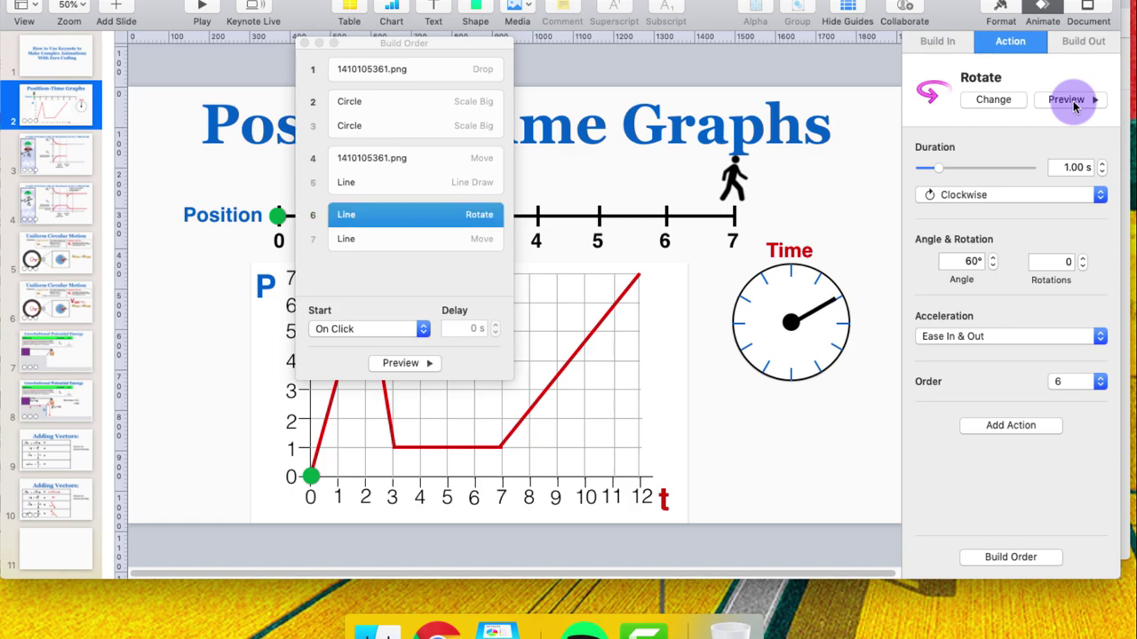
# Step: Set the acceleration to None for both the Rotate and Move builds of the clock hand and preview them
pyautogui.click(424, 240)
pyautogui.click(419, 216)
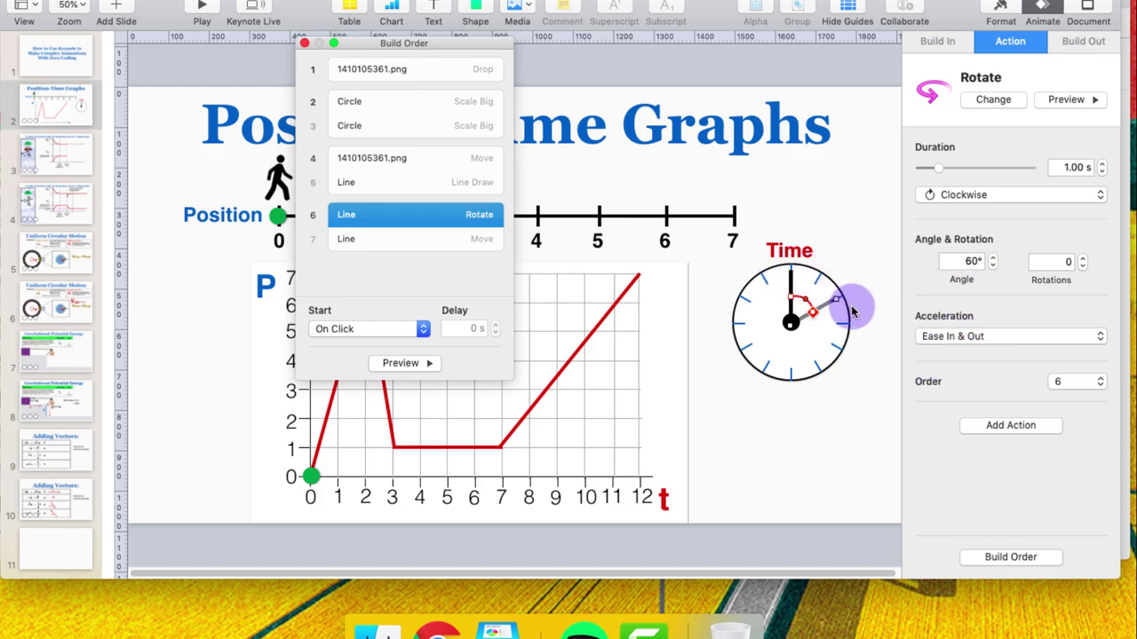
pyautogui.click(984, 336)
pyautogui.click(985, 338)
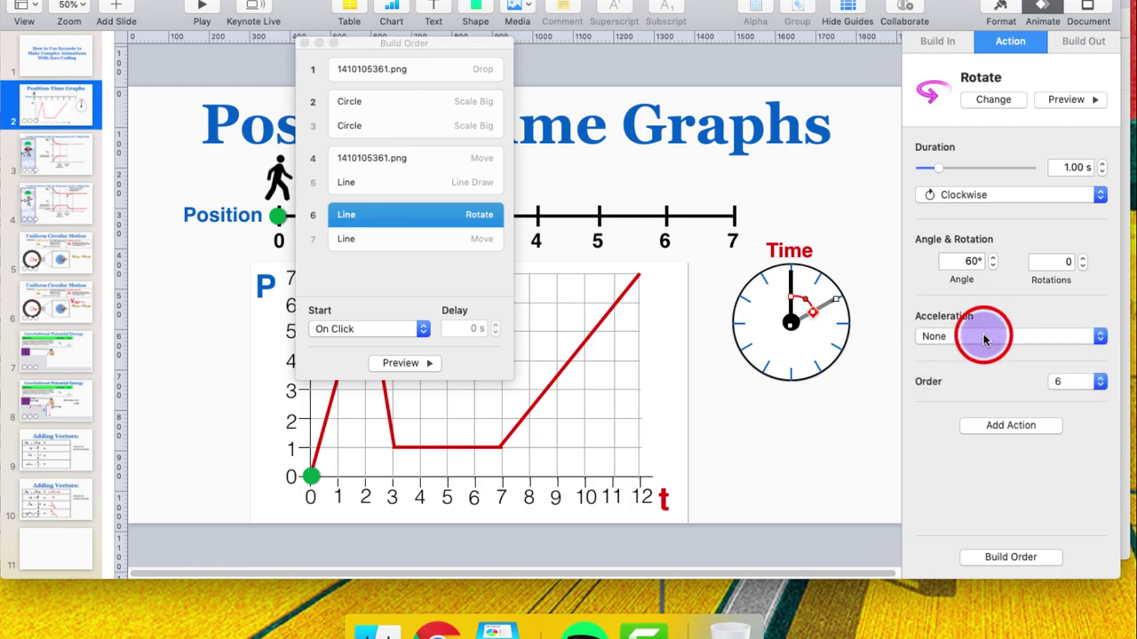
pyautogui.click(463, 241)
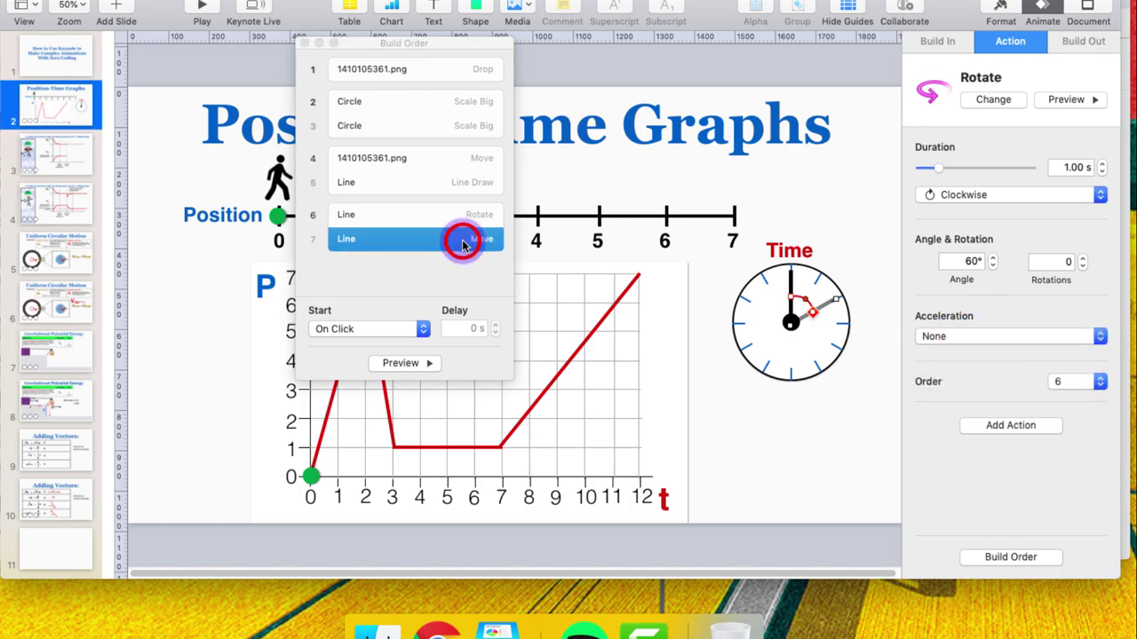
pyautogui.click(1015, 282)
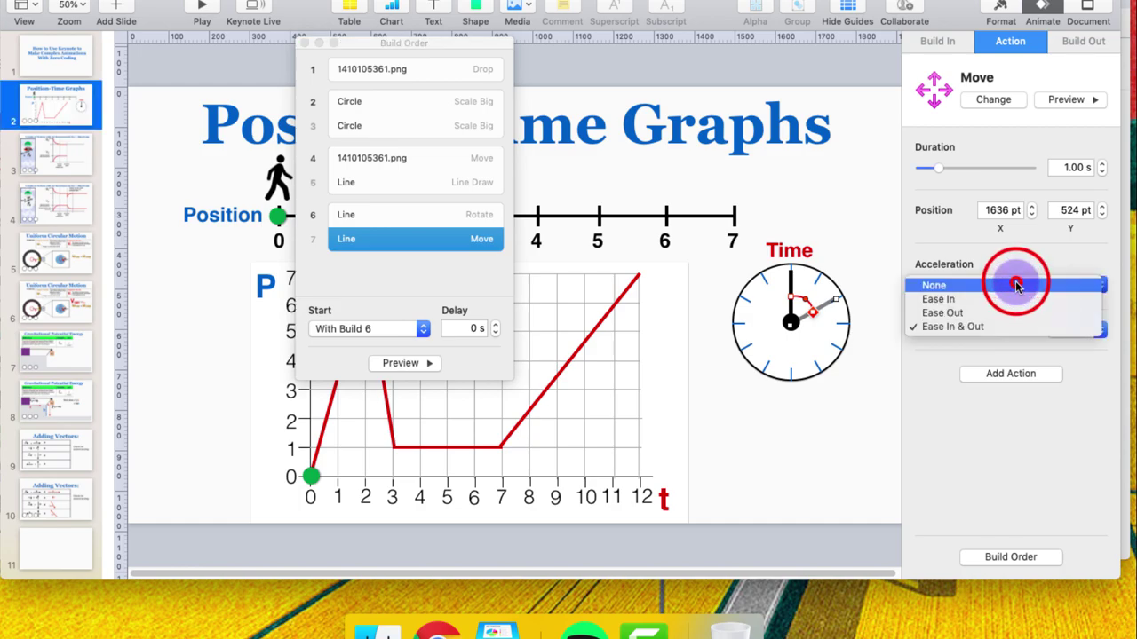
pyautogui.click(1015, 284)
pyautogui.click(1065, 100)
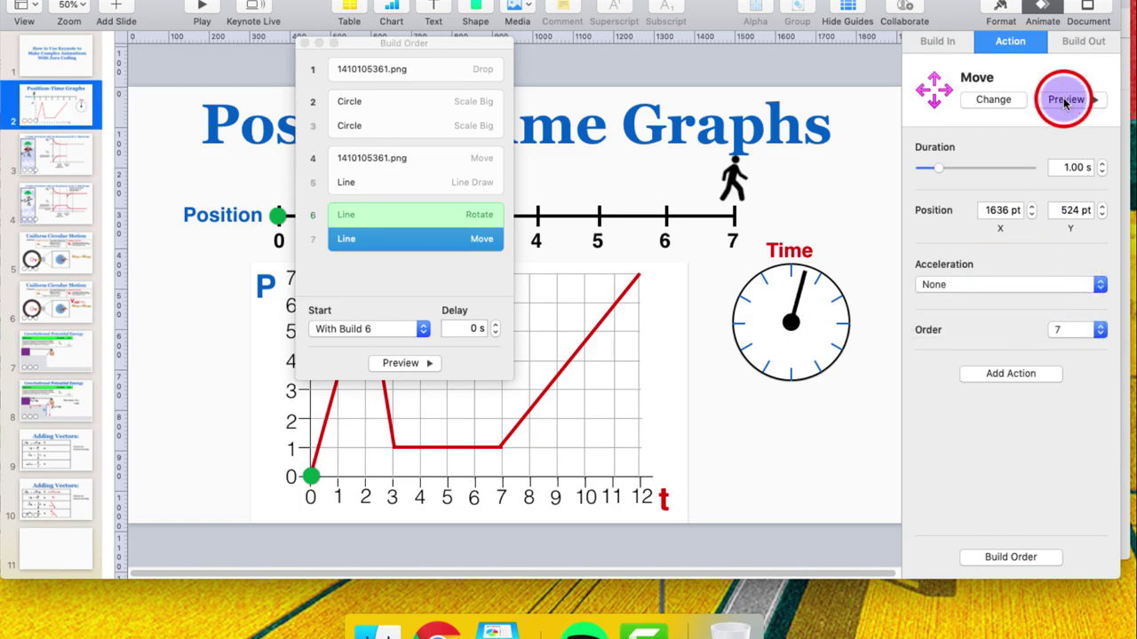
pyautogui.click(1065, 101)
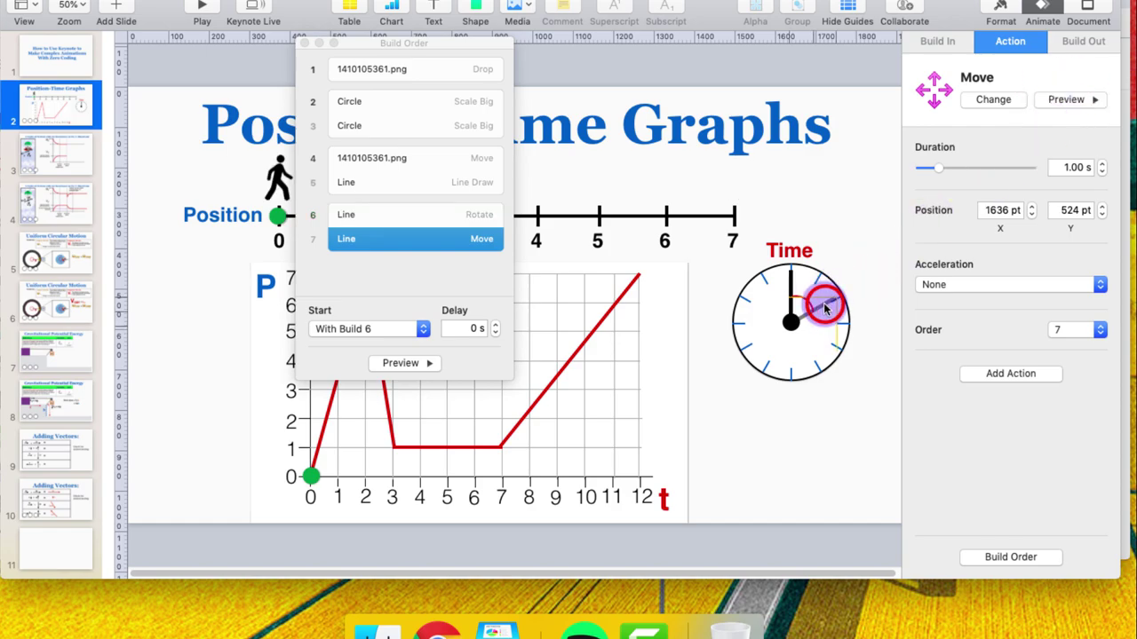
# Step: Nudge the end position of the clock hand's Move to about X 1636 pt, Y 528 pt and preview it
pyautogui.moveTo(824, 306); pyautogui.dragTo(805, 305)
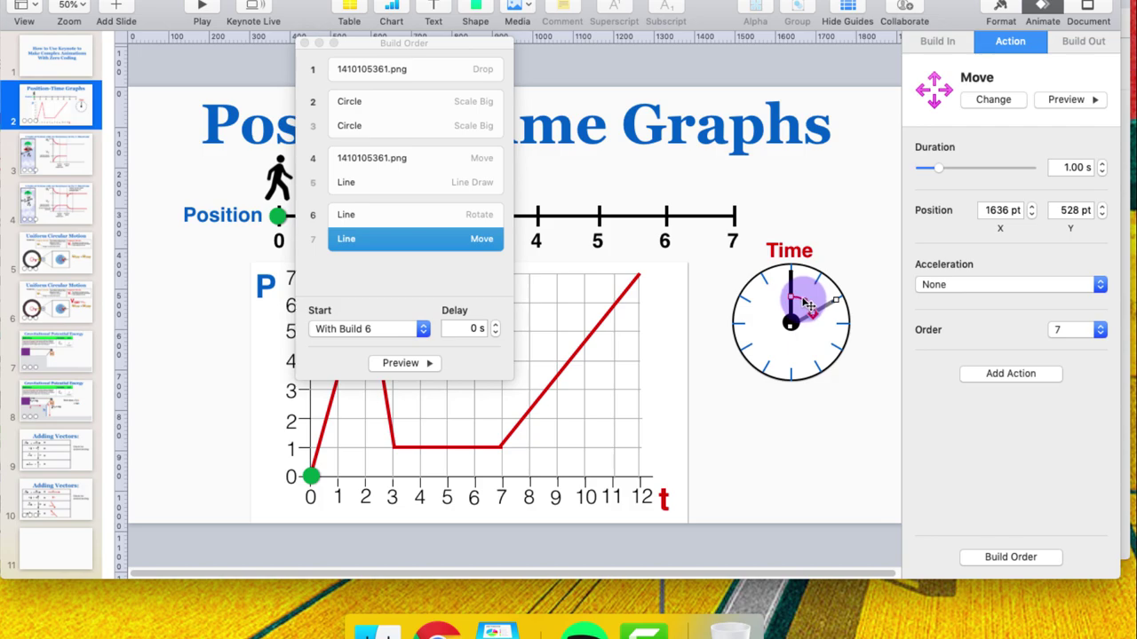
pyautogui.click(1070, 100)
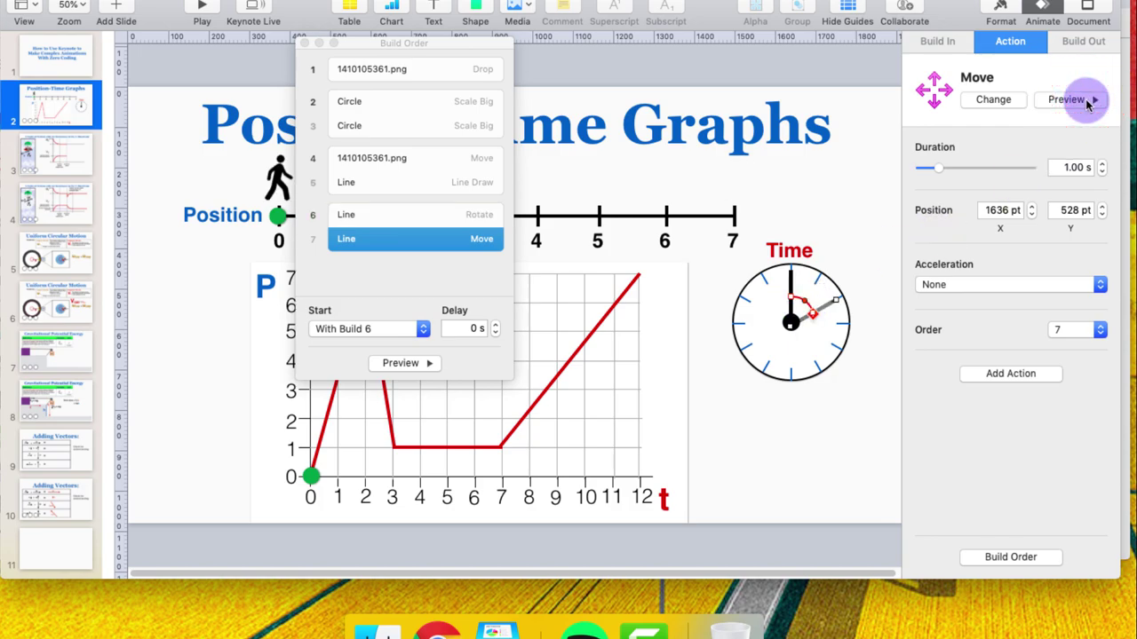
pyautogui.click(1089, 101)
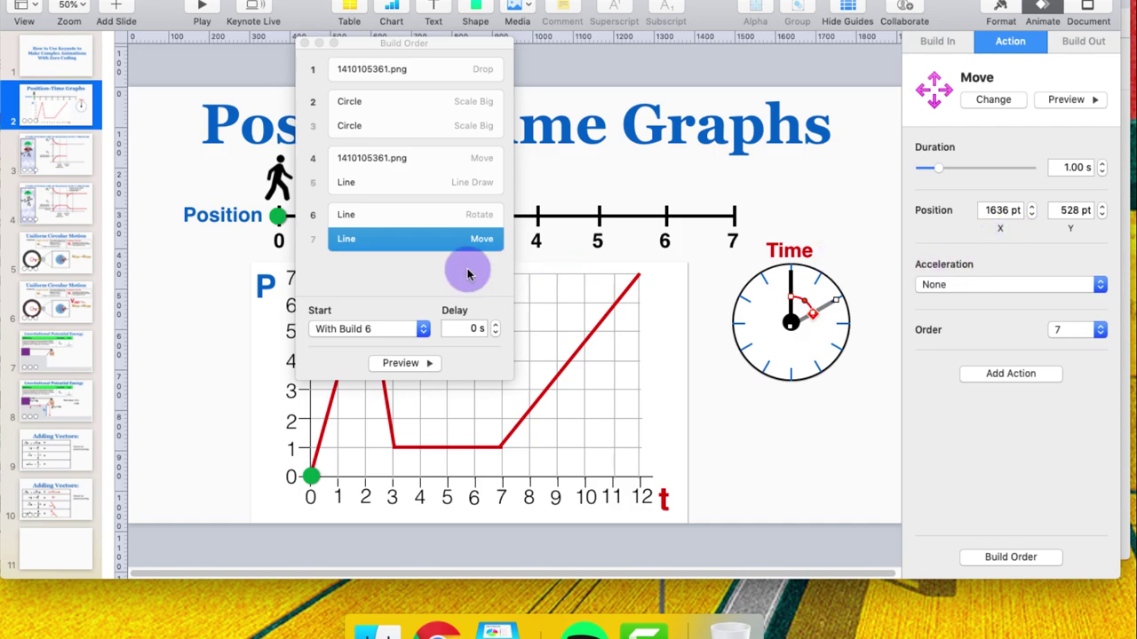
# Step: Set the duration of the clock hand's Rotate build to 2 seconds
pyautogui.click(441, 214)
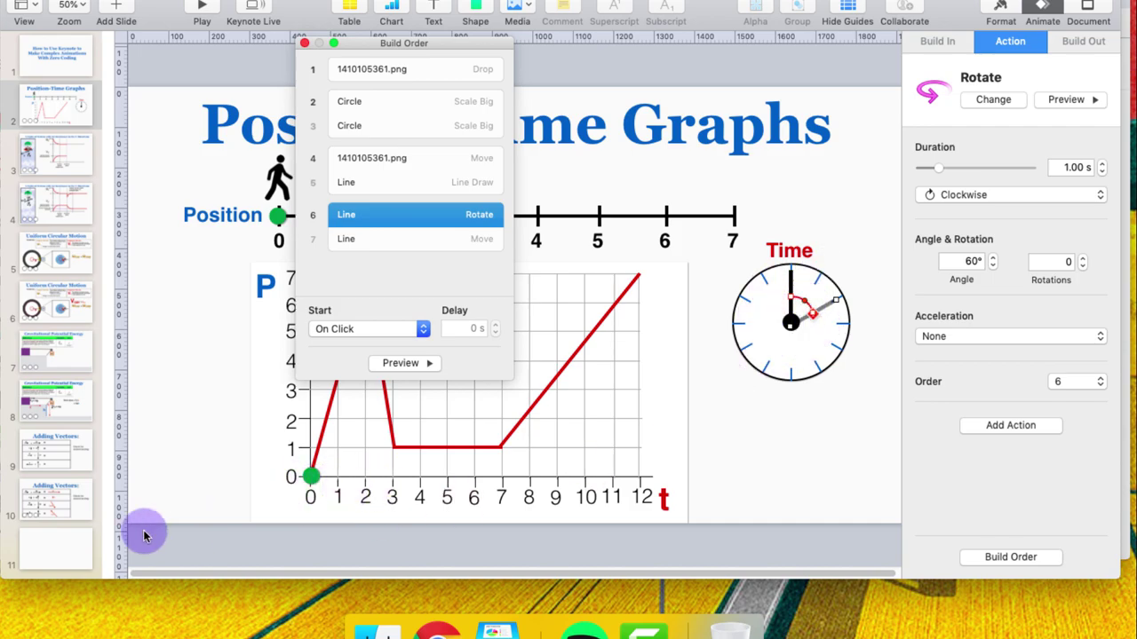
pyautogui.click(1070, 167)
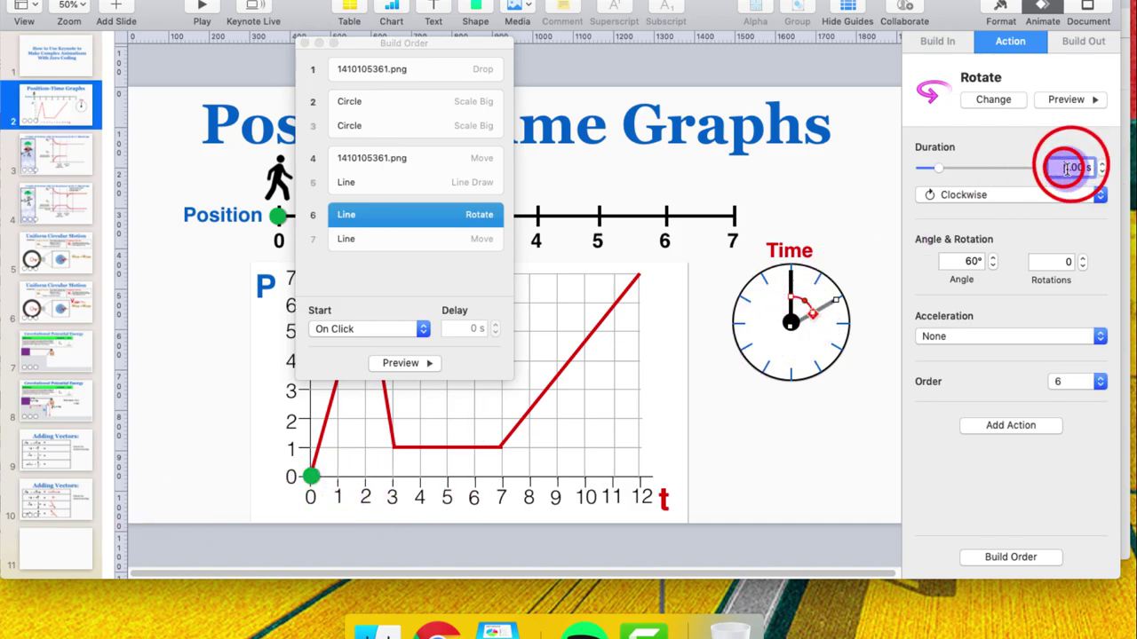
pyautogui.write('2')
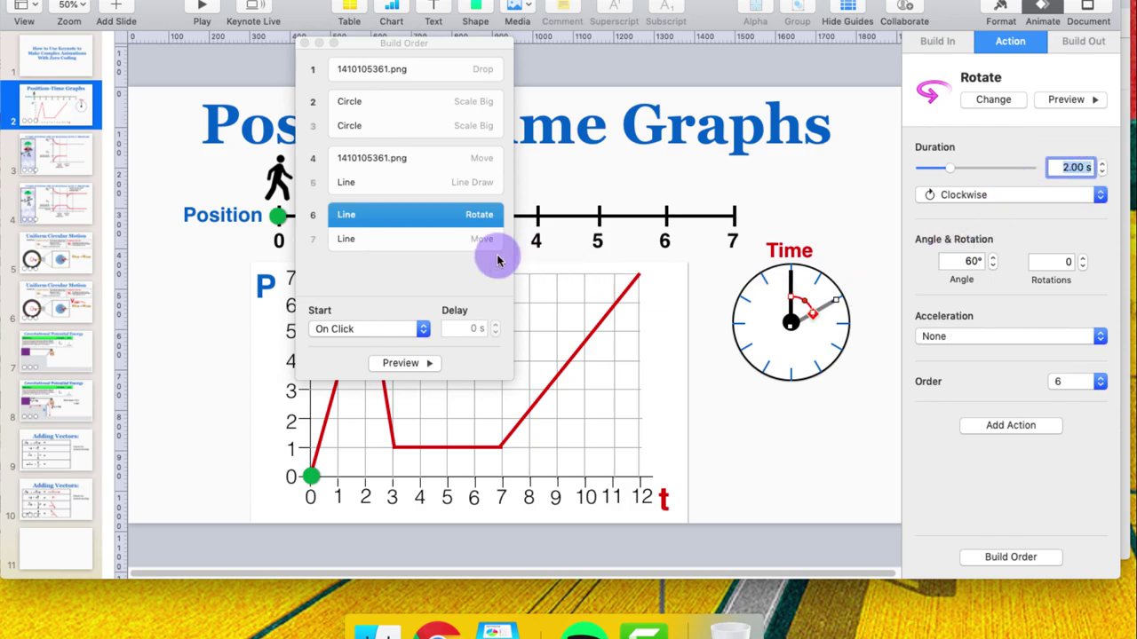
# Step: Set the duration of the clock hand's Move build to 2 seconds and preview the animation
pyautogui.click(464, 239)
pyautogui.click(1064, 167)
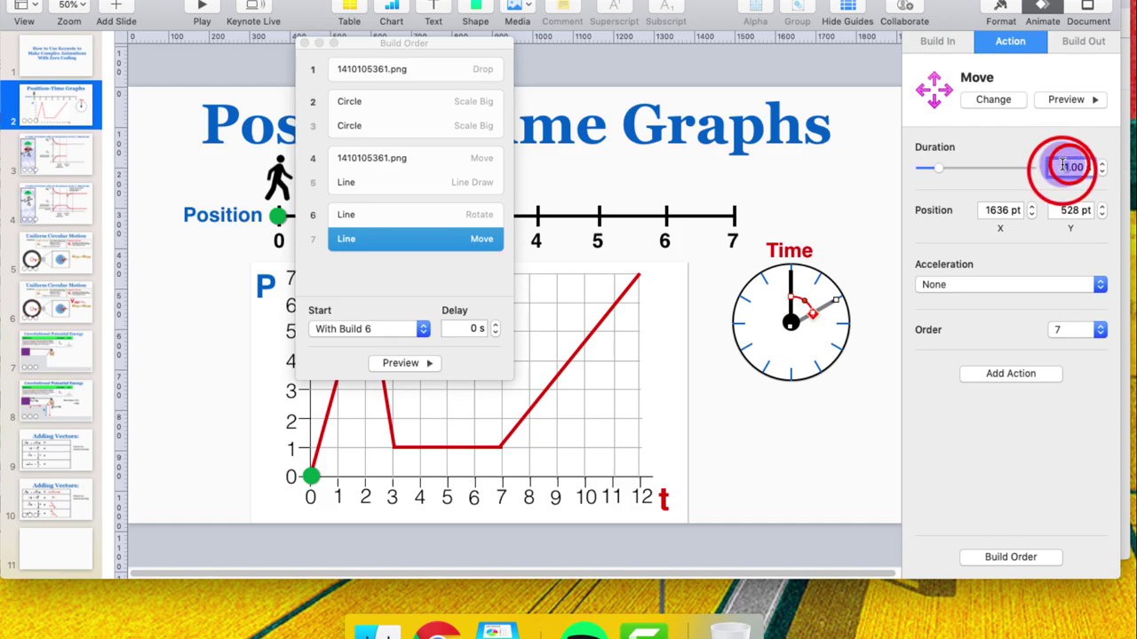
pyautogui.click(1064, 167)
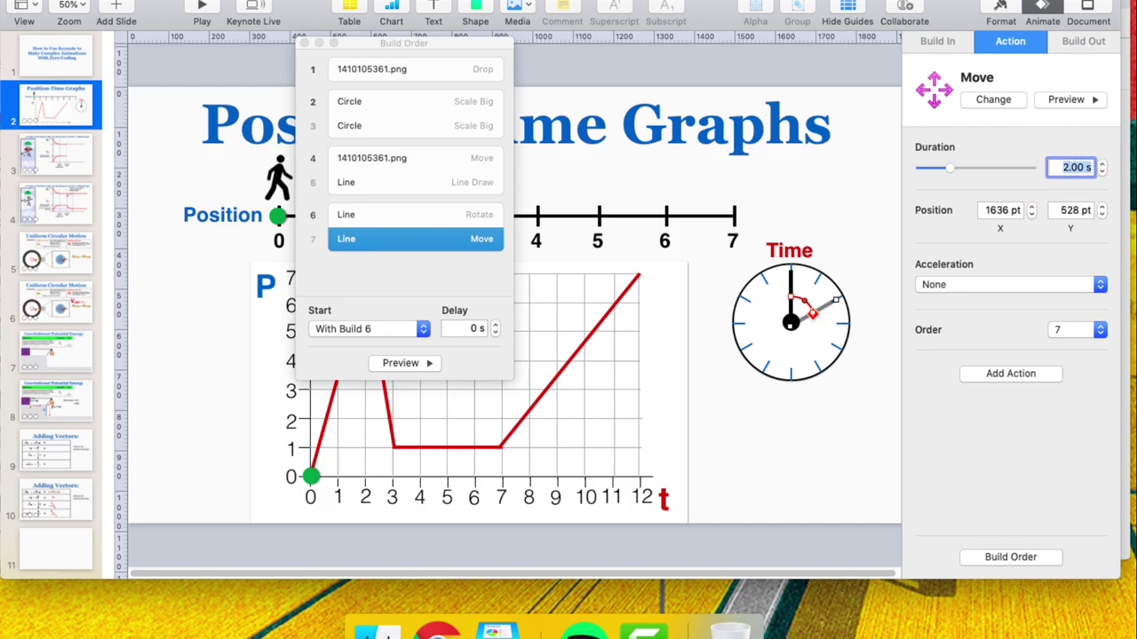
pyautogui.click(391, 365)
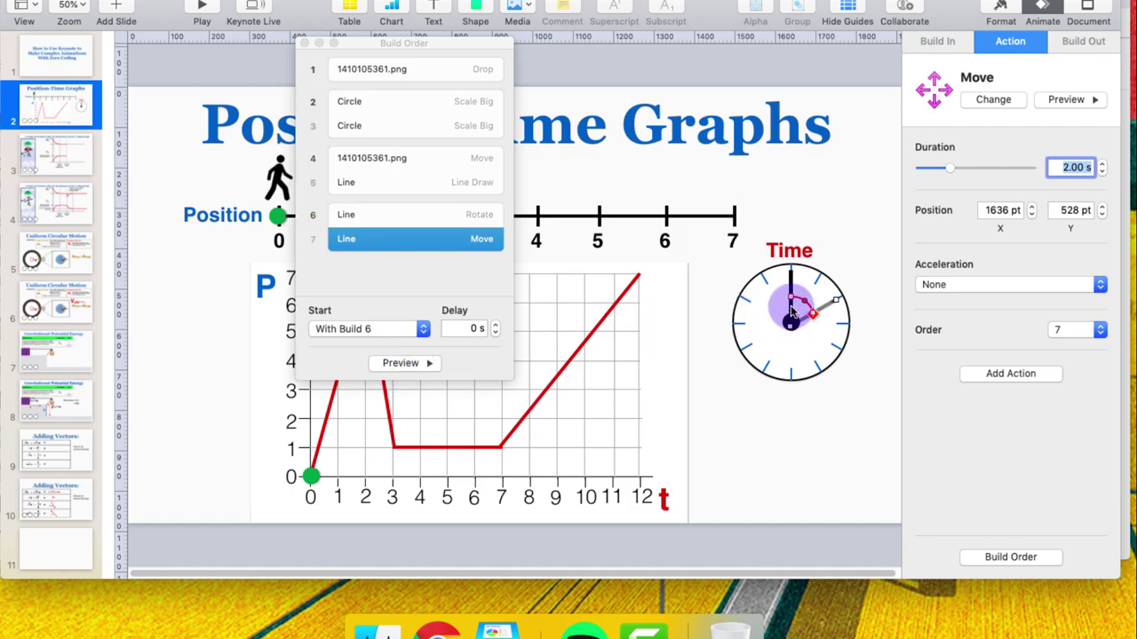
# Step: Nudge the end position of the clock hand's Move to X 1636 pt, Y 524 pt and preview it
pyautogui.moveTo(824, 310)
pyautogui.mouseDown()
pyautogui.moveTo(791, 324)
pyautogui.moveTo(819, 307)
pyautogui.moveTo(810, 320)
pyautogui.mouseUp()
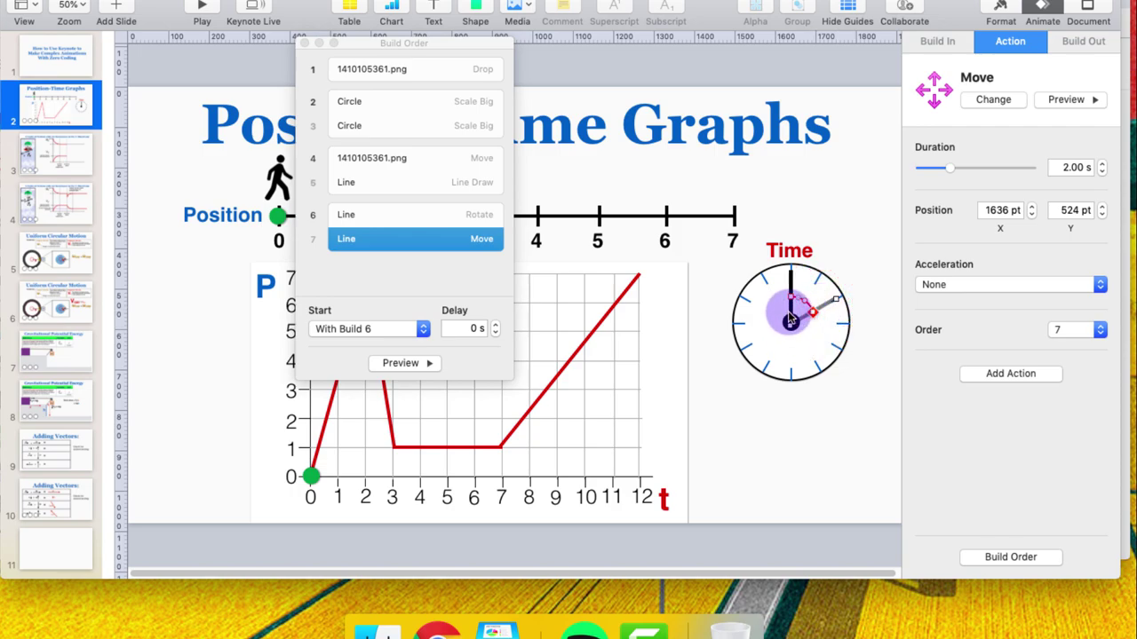
pyautogui.click(419, 364)
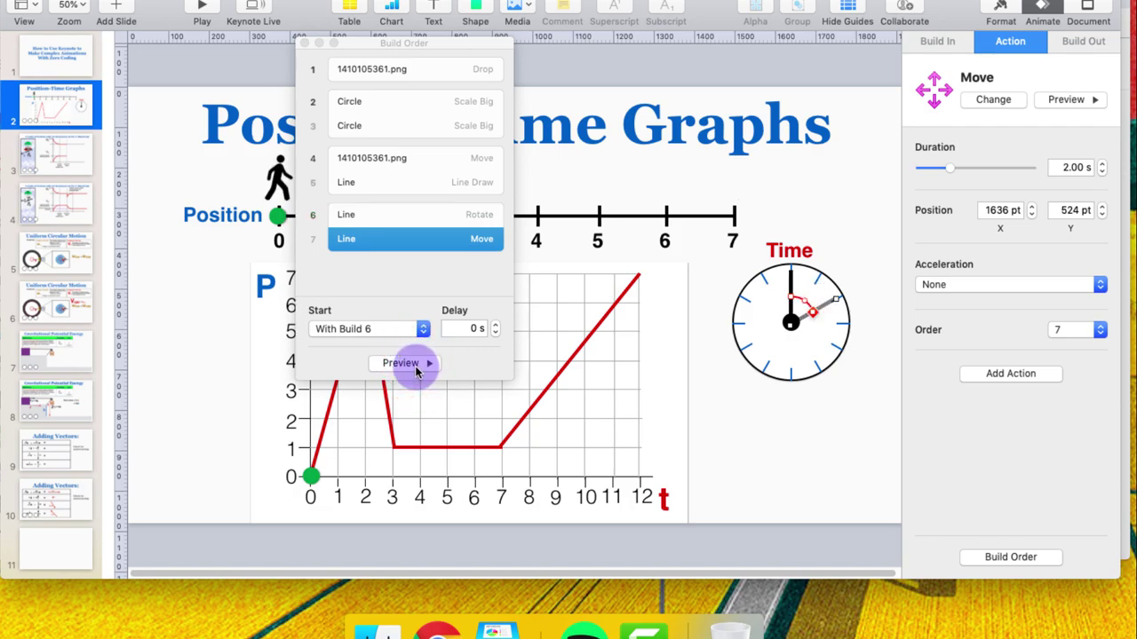
# Step: Move the Build Order window clear of the graph and open the start timing choices for the clock hand's Rotate build
pyautogui.click(459, 44)
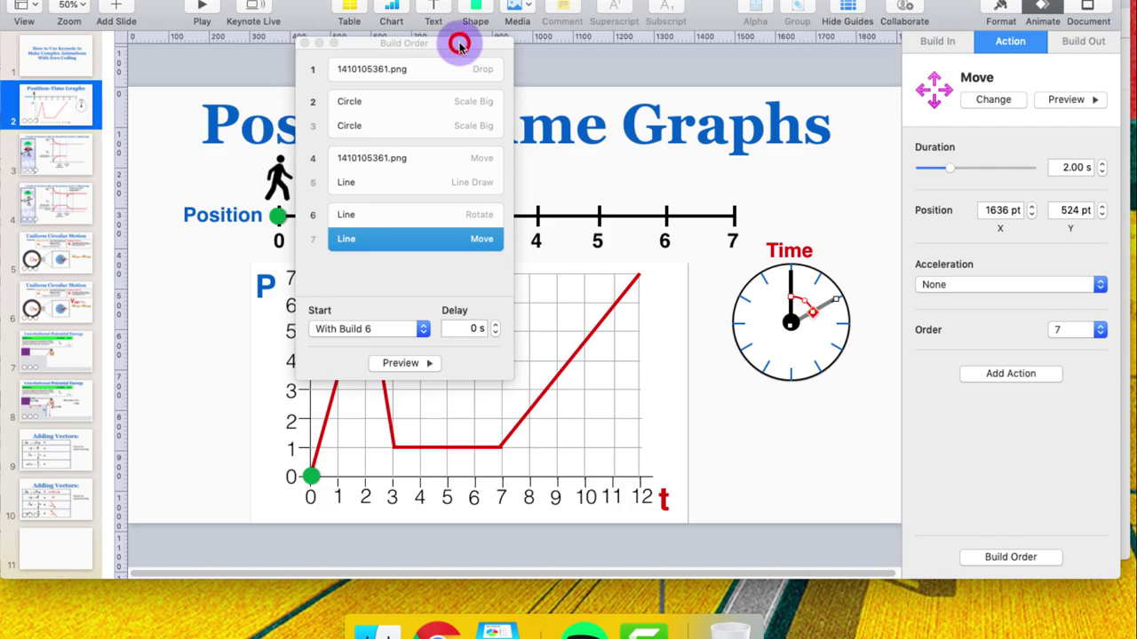
pyautogui.moveTo(459, 44); pyautogui.dragTo(1018, 110)
pyautogui.click(1024, 275)
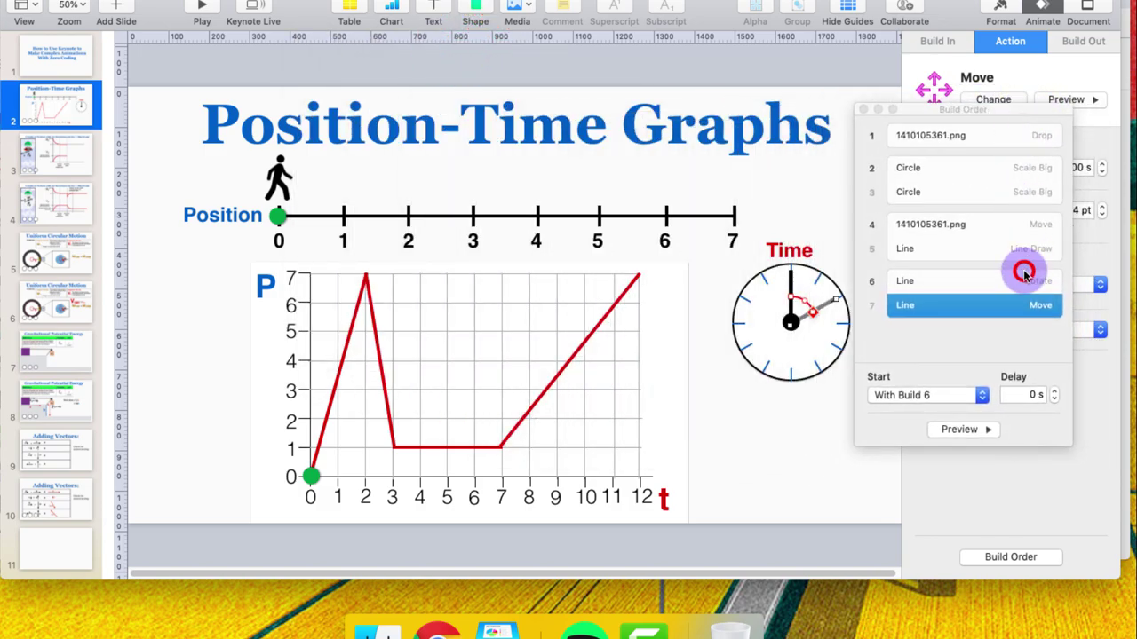
pyautogui.click(1023, 224)
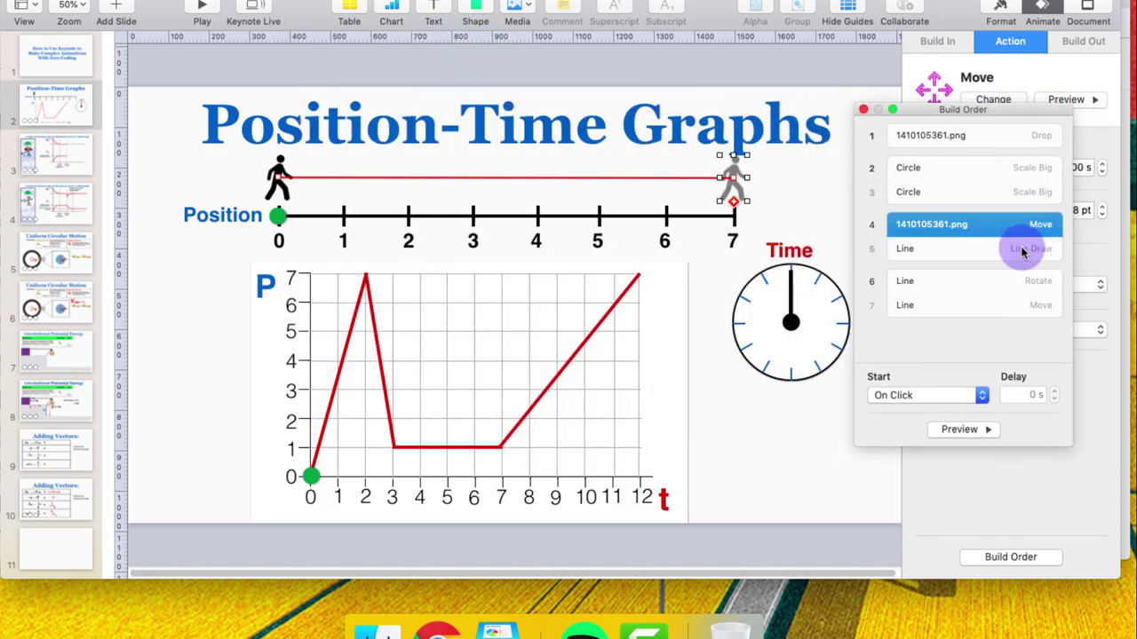
pyautogui.click(1021, 249)
pyautogui.click(1007, 280)
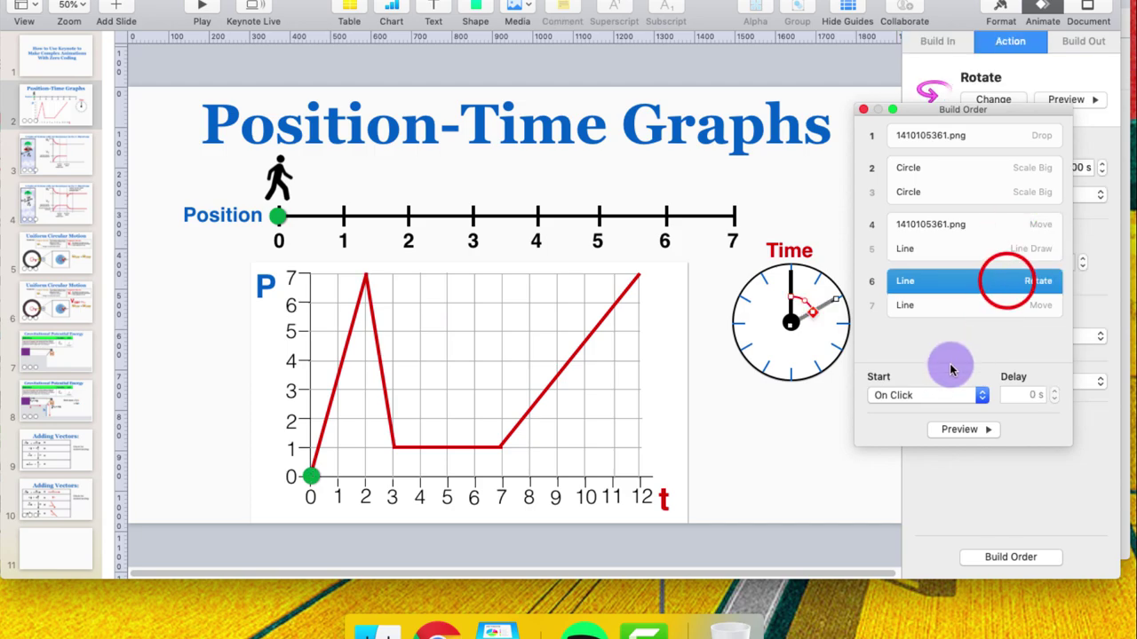
pyautogui.click(928, 396)
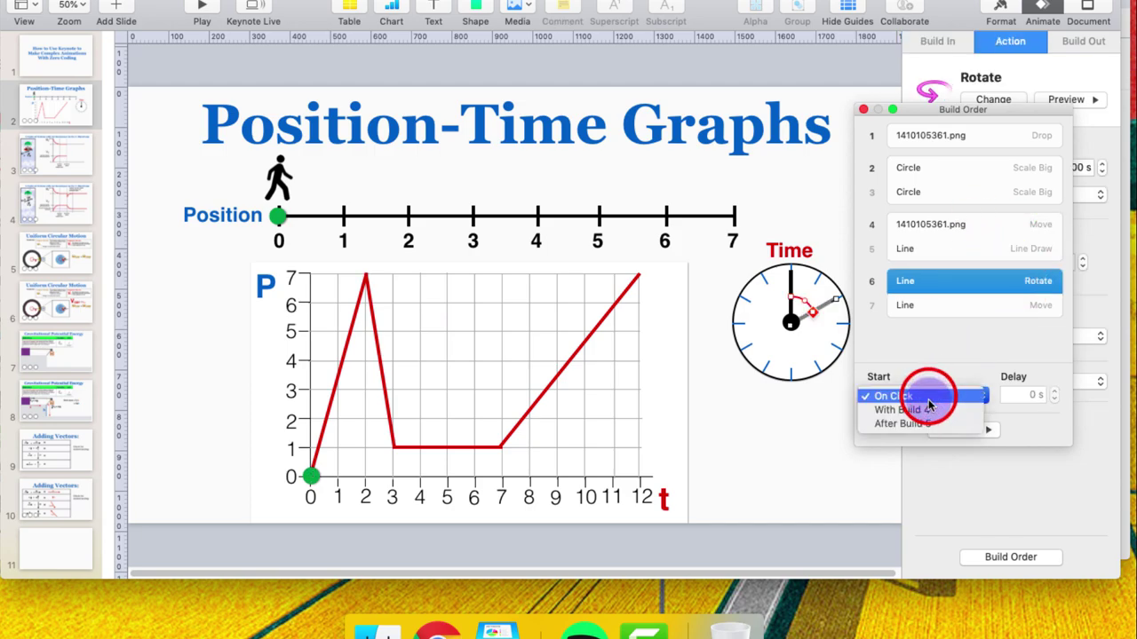